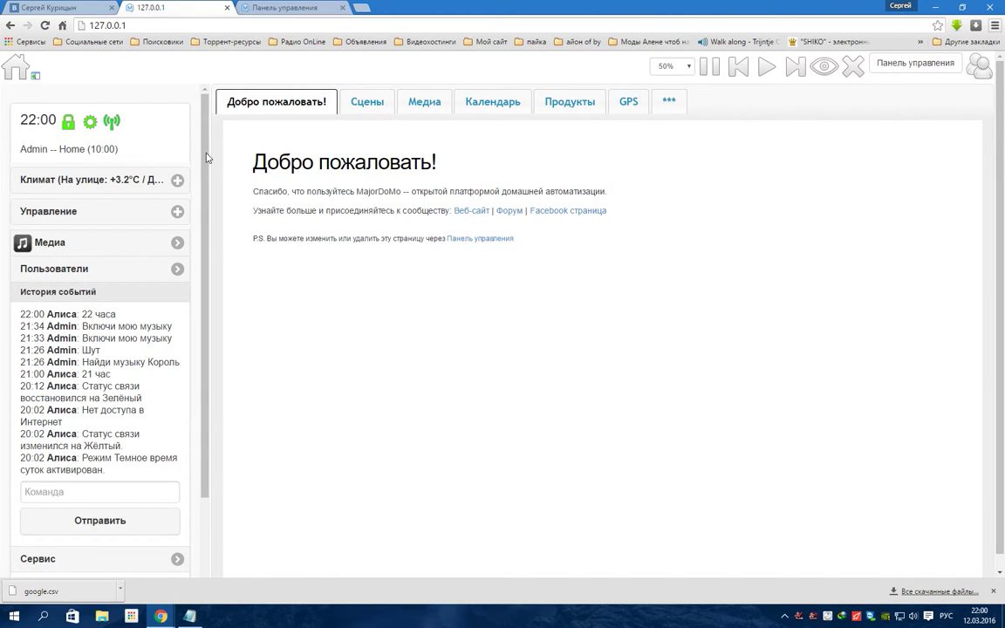
scroll(207, 158, down, 1)
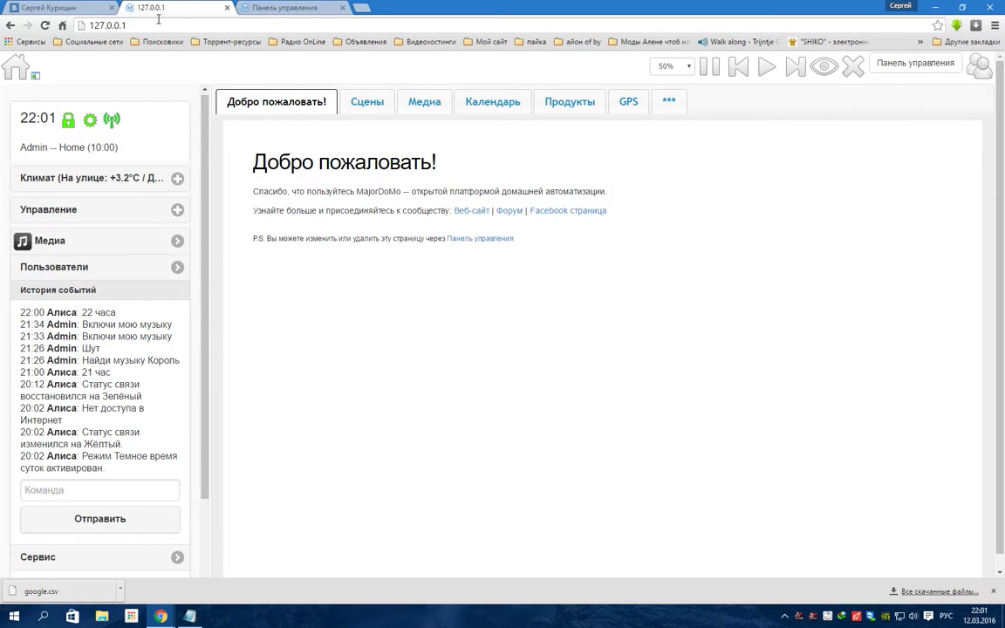
drag(206, 353, 206, 285)
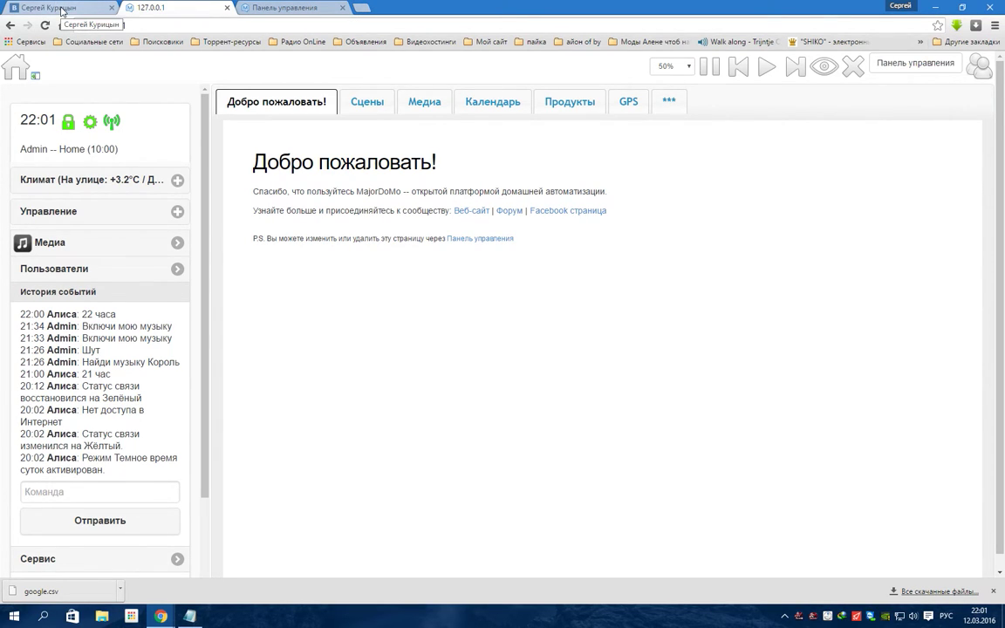
click(63, 7)
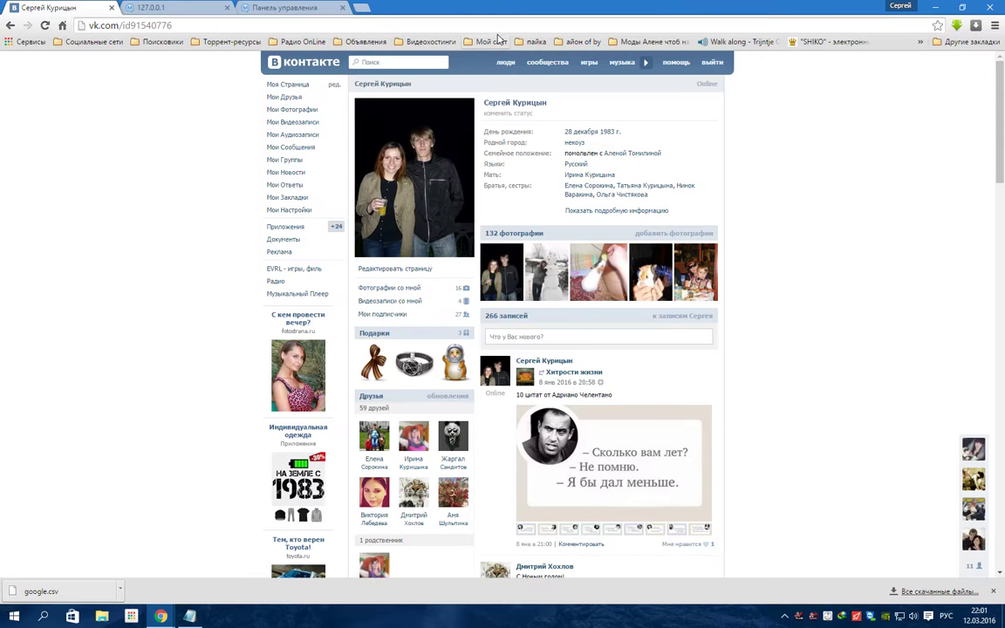
click(269, 7)
click(209, 7)
click(288, 8)
click(192, 7)
Switch to the Notepad notes file Музыка вконтакте.txt and enlarge its window to show the script text.
click(191, 616)
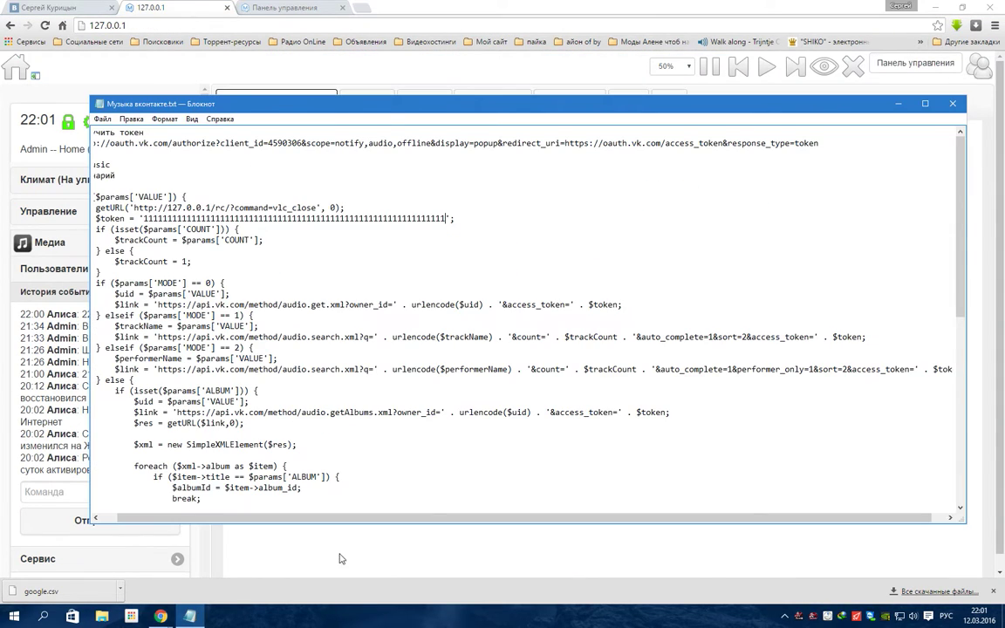
mouse_move(578, 107)
mouse_down()
mouse_move(583, 85)
mouse_move(568, 103)
mouse_up()
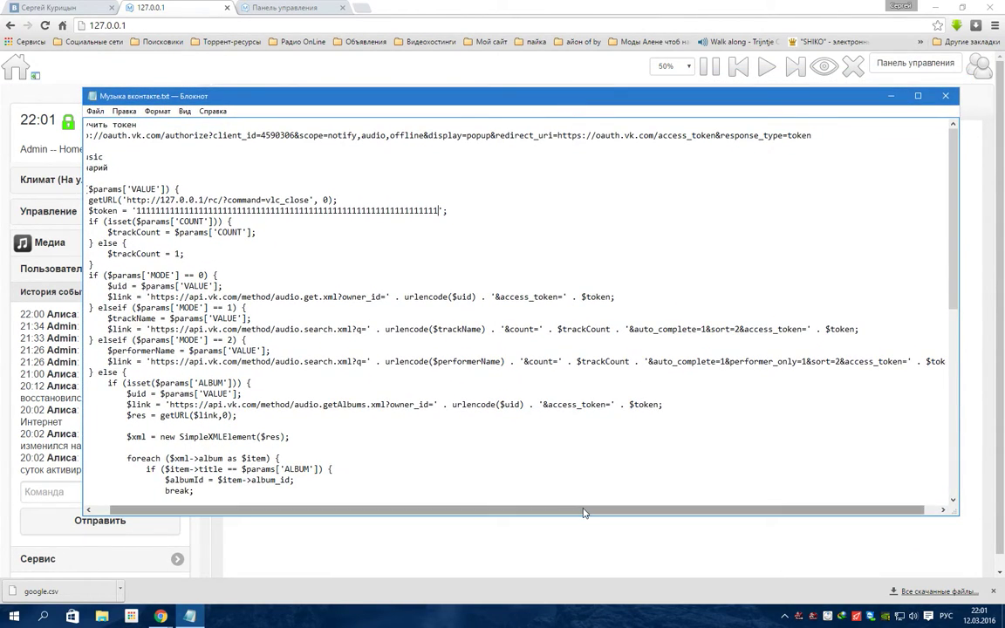
drag(590, 516, 599, 548)
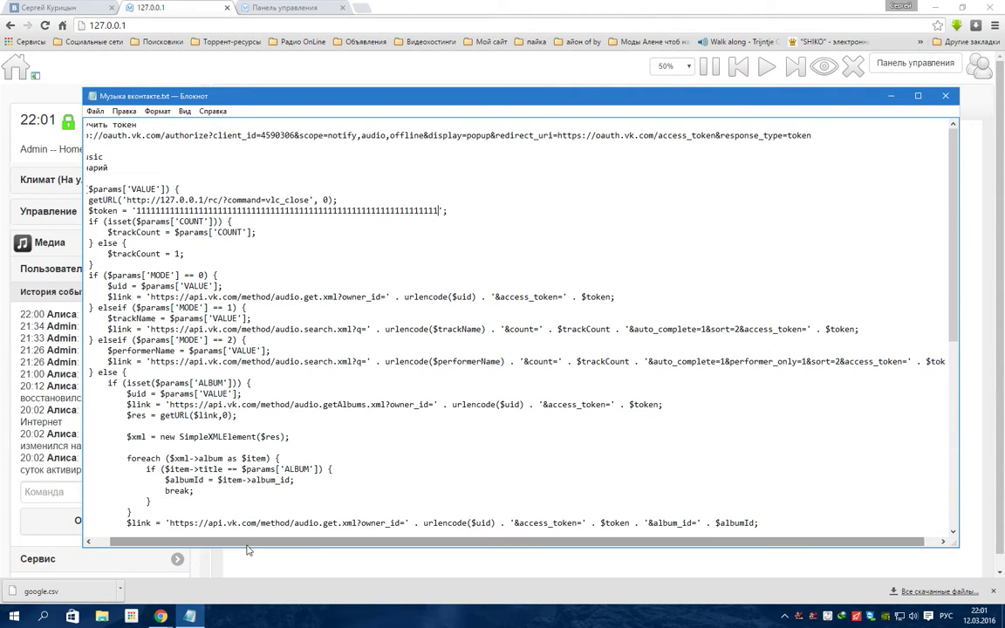
click(115, 157)
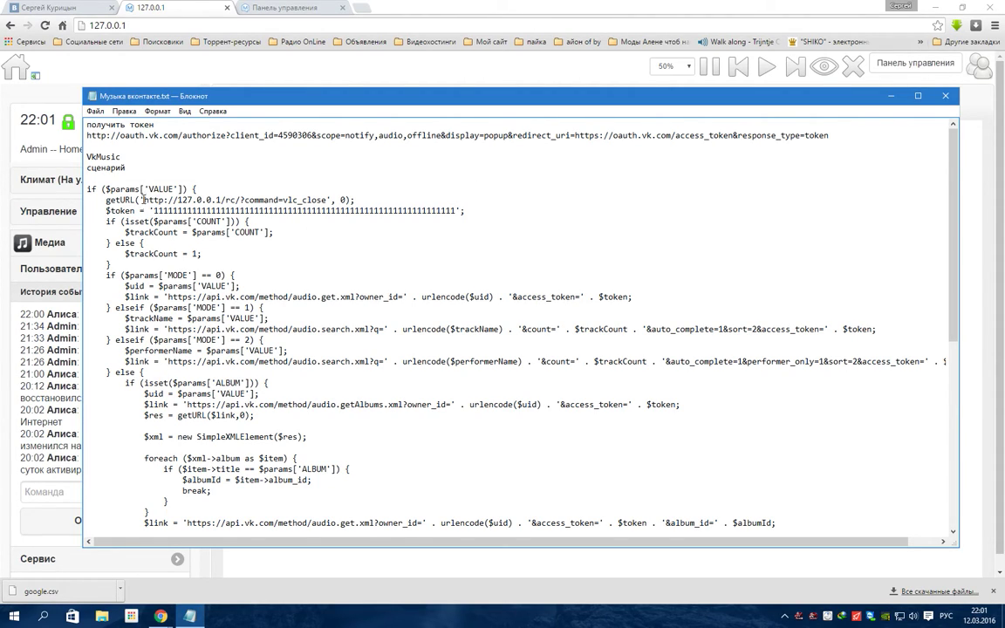
Copy the oauth.vk.com authorization link from the notes and open it in a new Chrome tab.
drag(85, 136, 830, 132)
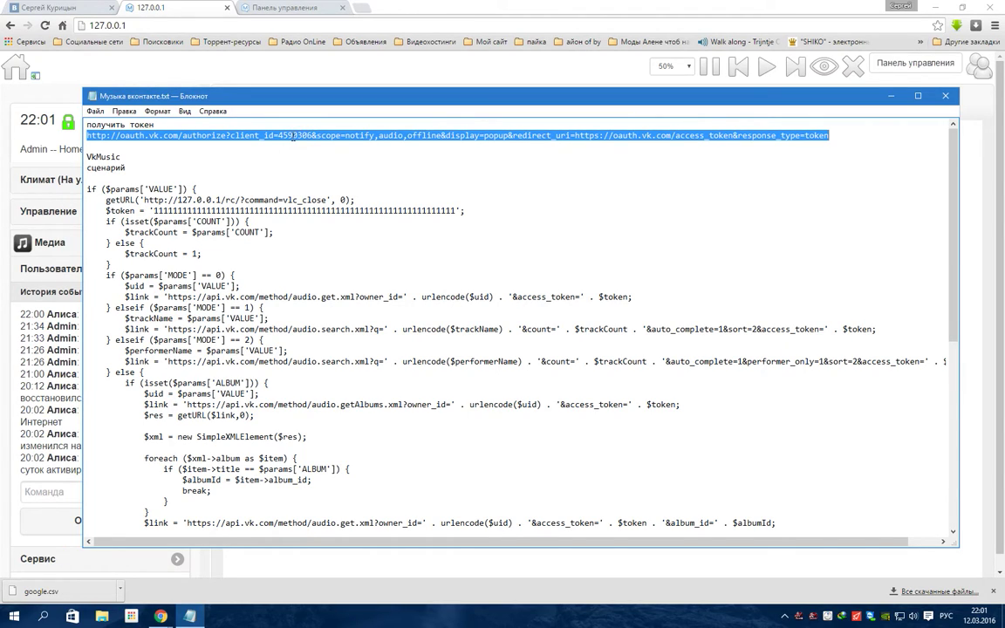
right_click(584, 124)
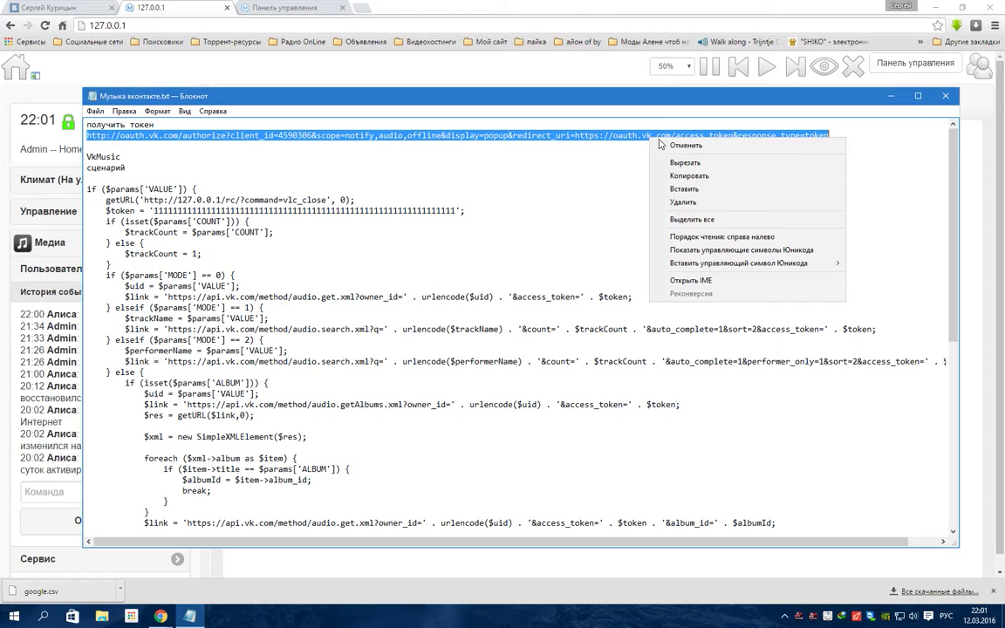
click(611, 163)
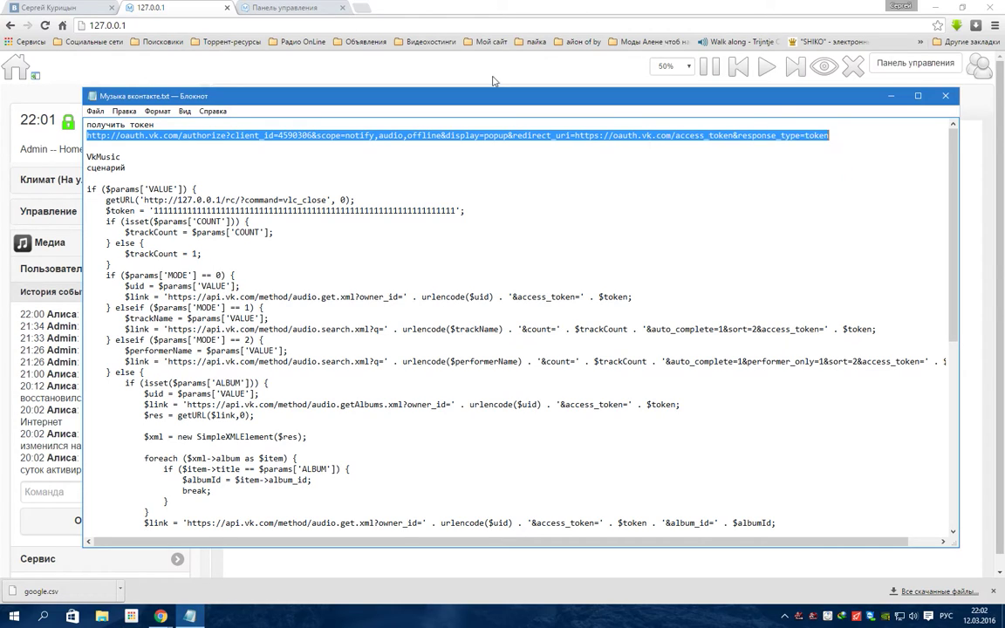
click(362, 7)
right_click(364, 25)
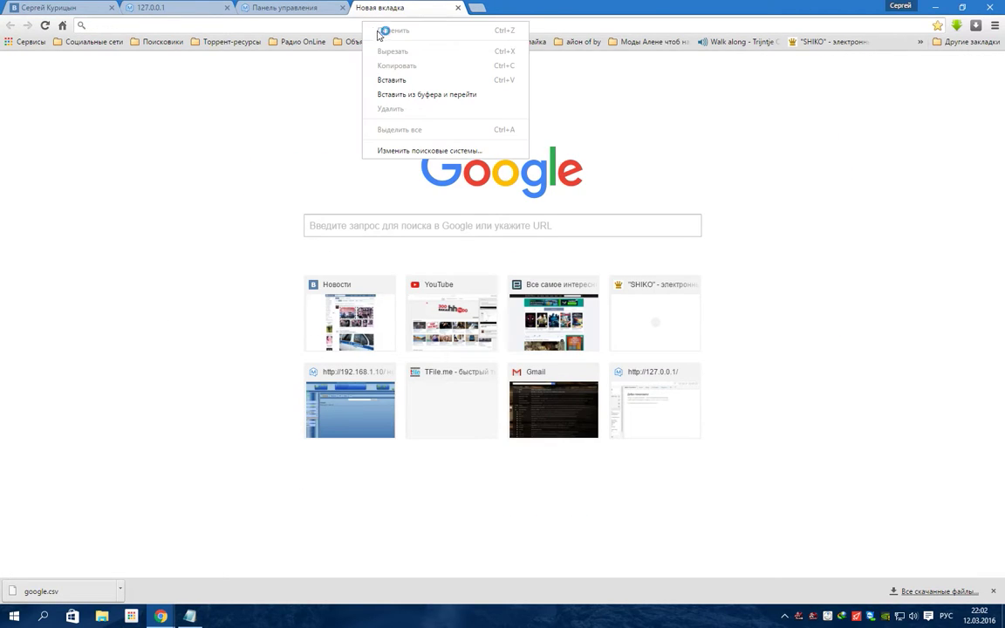
click(403, 82)
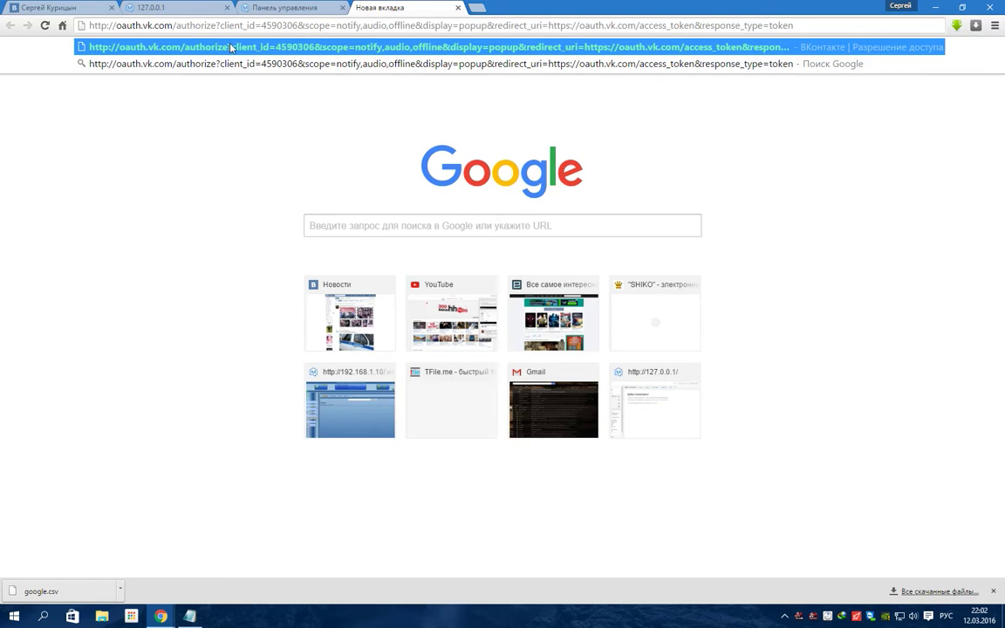
click(556, 46)
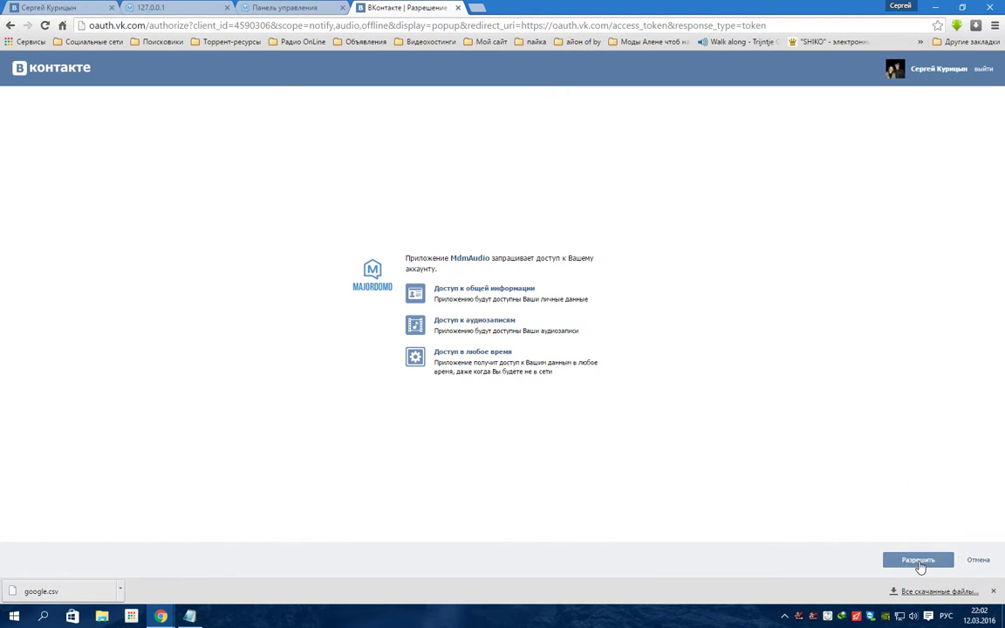
Allow the MdmAudio application access to the VK account and select the access token in the resulting address.
click(918, 562)
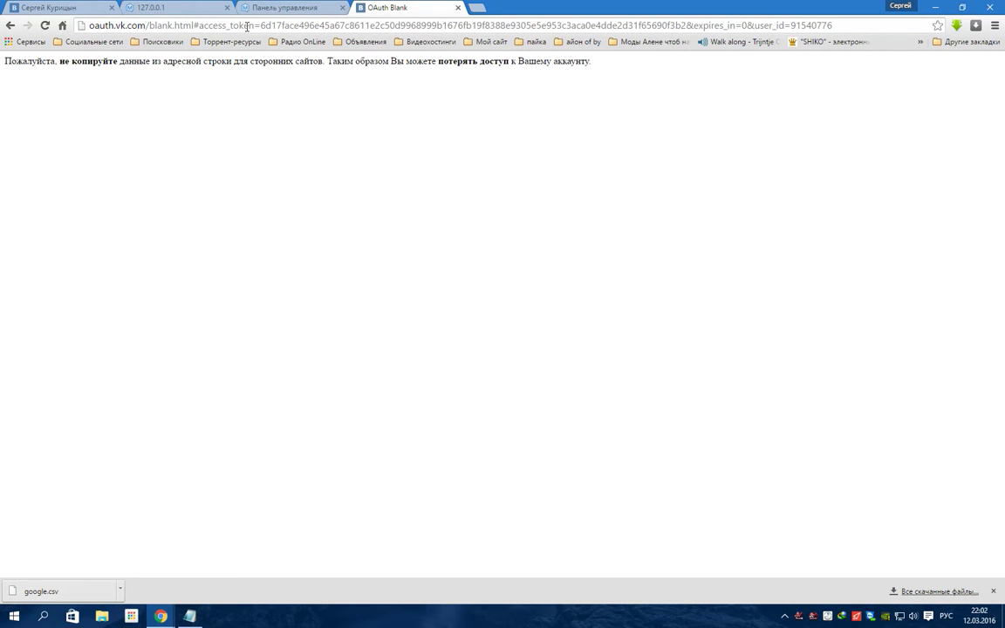
drag(261, 25, 677, 25)
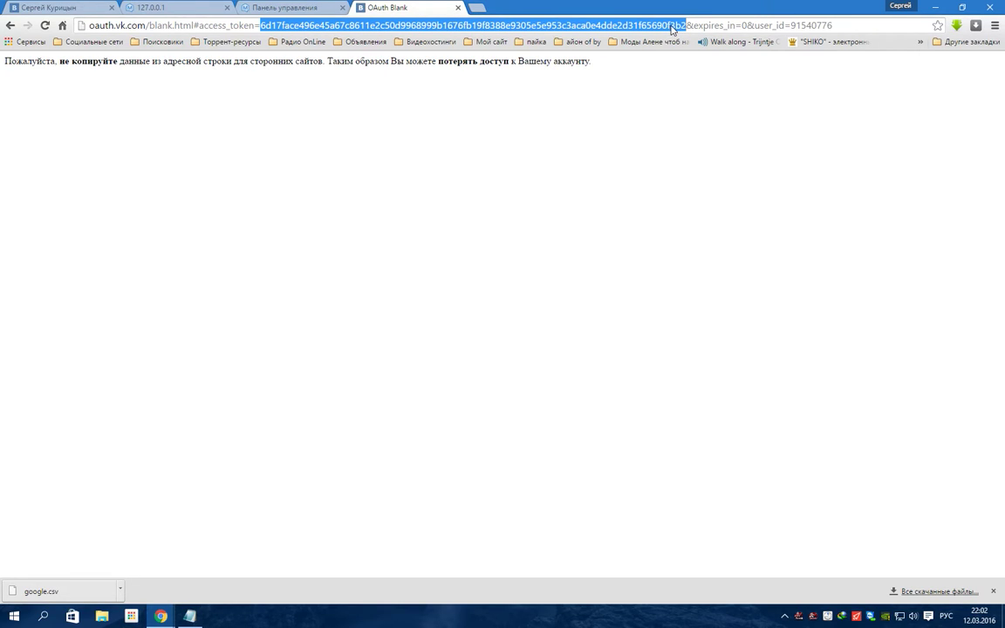
click(253, 8)
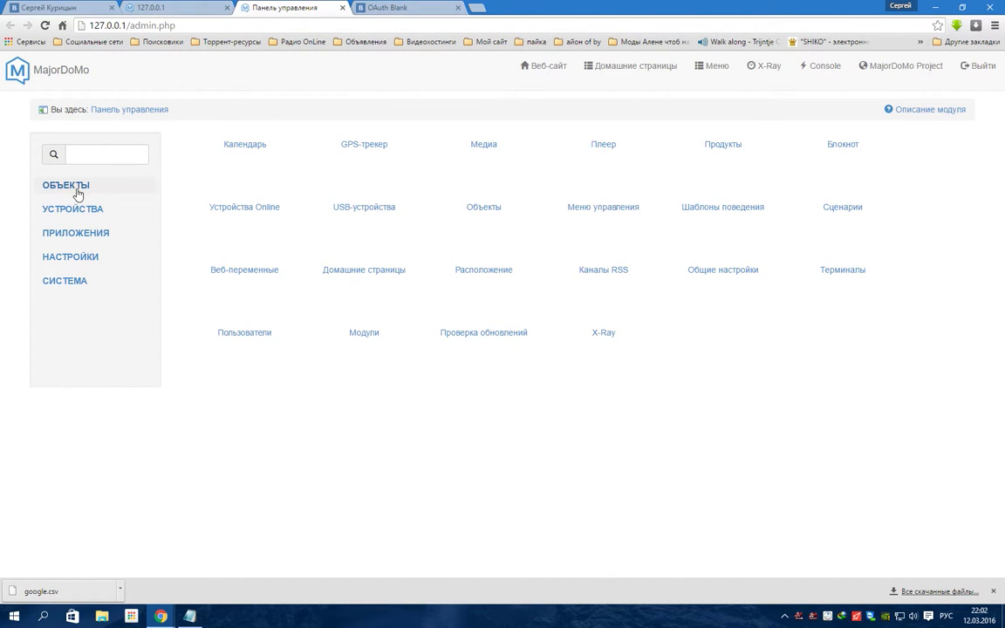
click(189, 617)
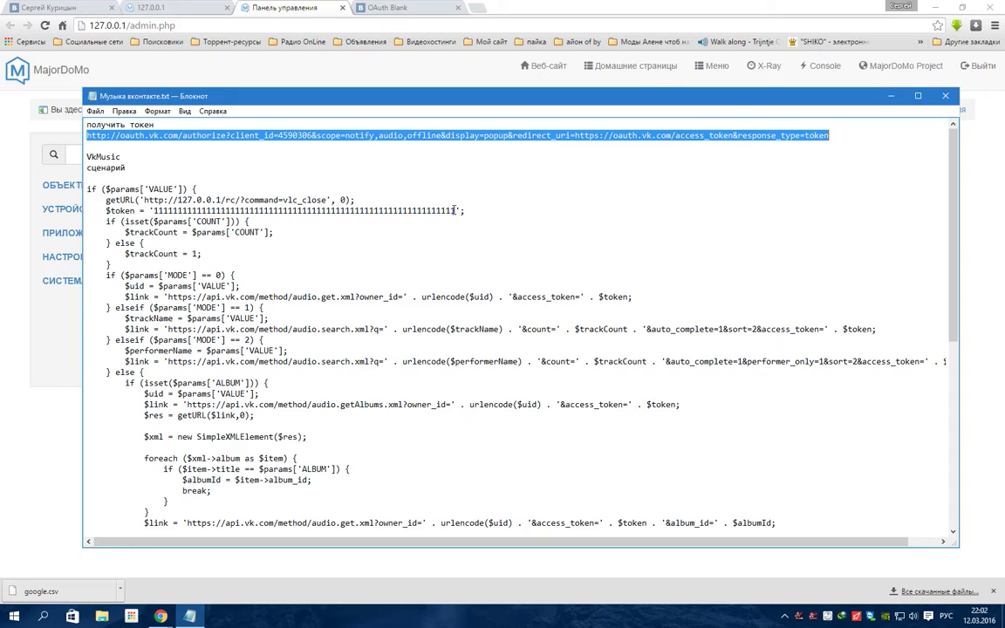
drag(455, 211, 288, 7)
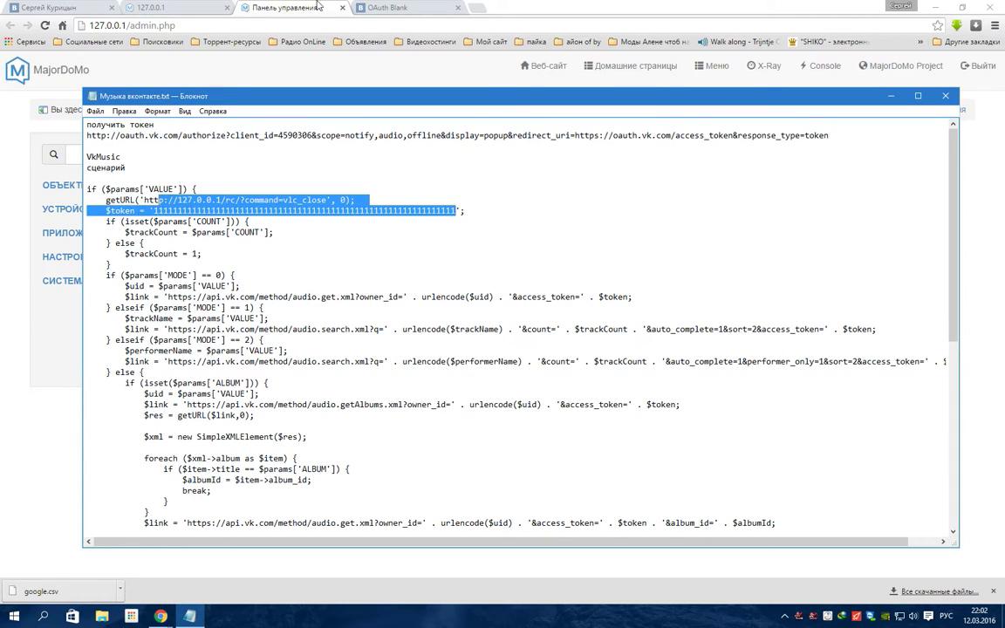
Go to Сценарии under Объекты in the MajorDoMo control panel and start a new scenario.
click(312, 9)
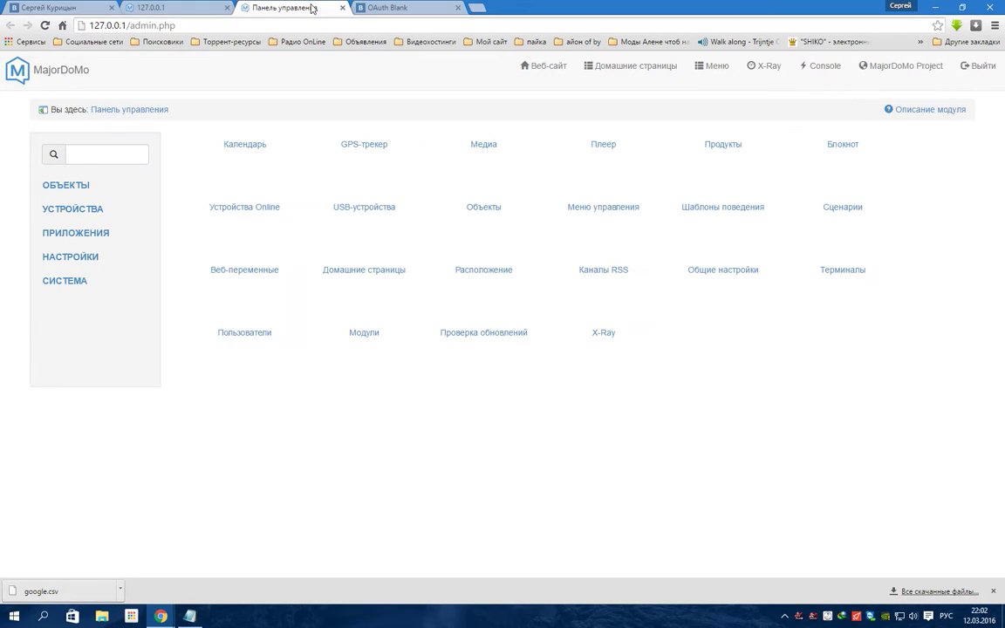
click(122, 183)
click(70, 267)
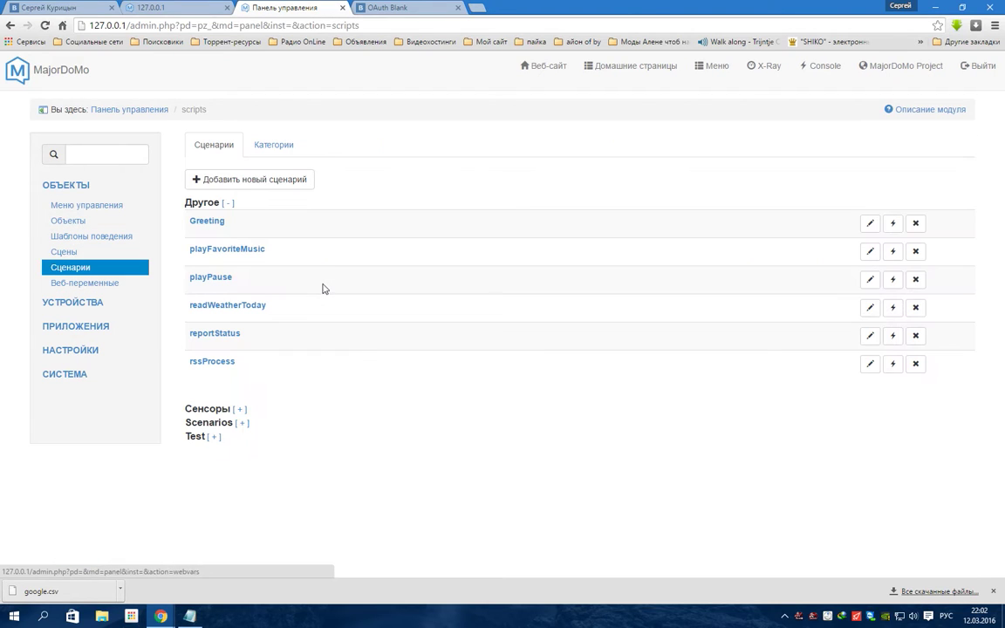
click(202, 180)
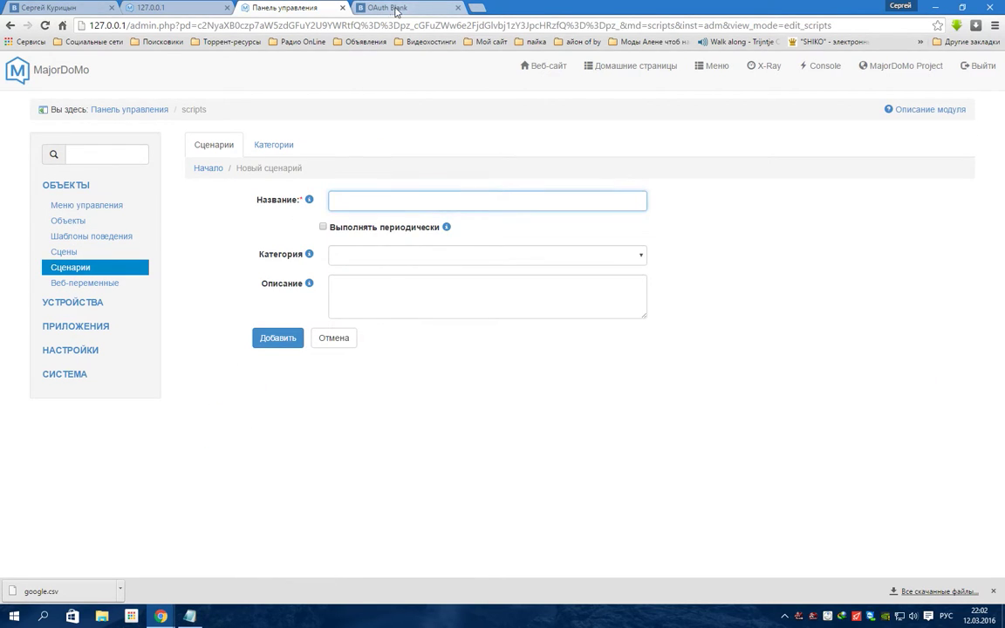
Copy the name VkMusic from the Notepad notes, enter it as the new scenario's name and add the scenario.
click(189, 616)
drag(121, 158, 89, 158)
right_click(88, 158)
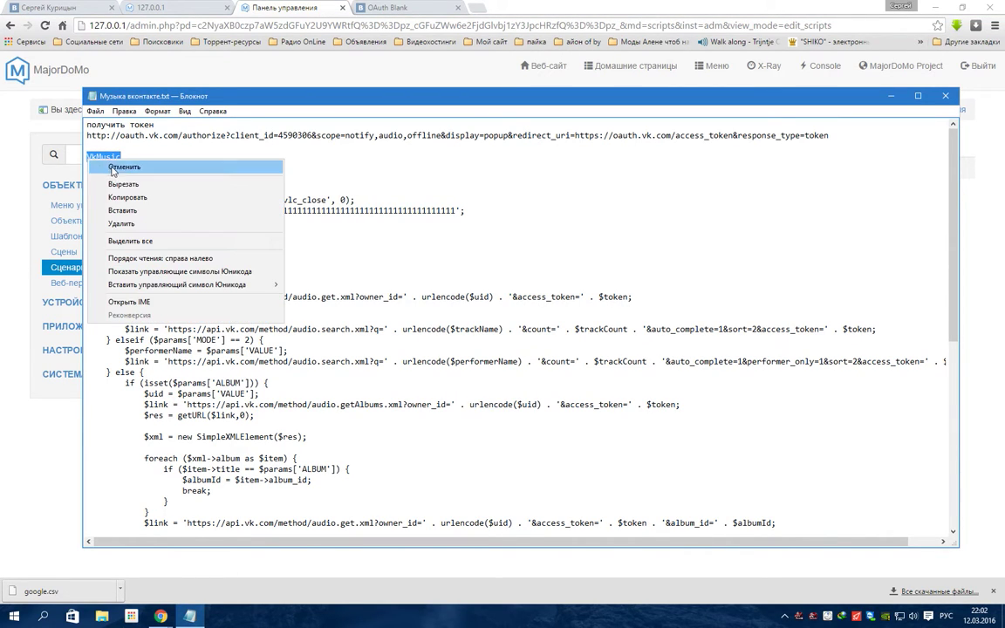
click(116, 178)
click(309, 7)
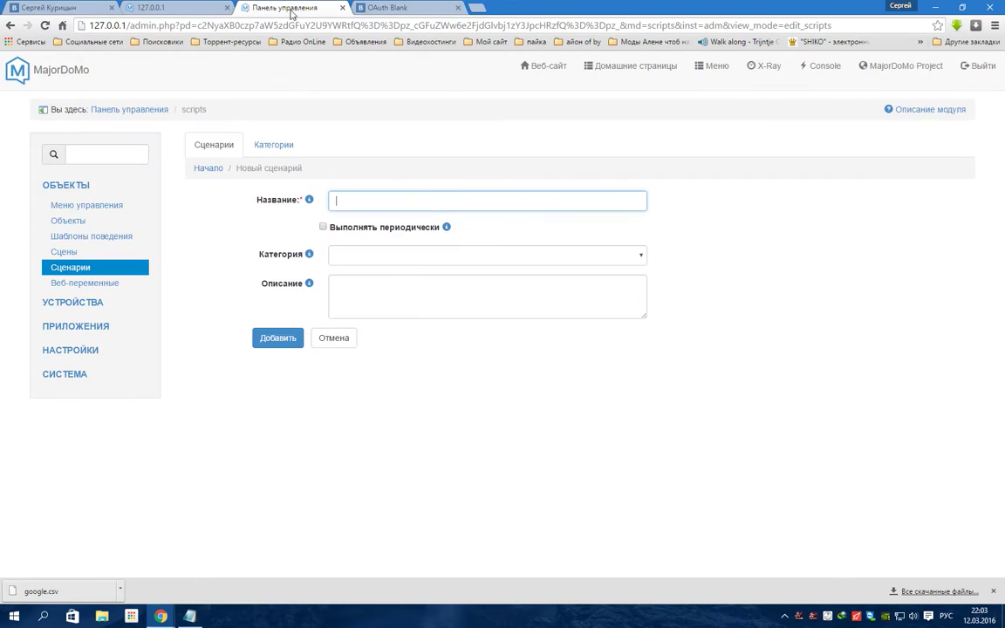
right_click(340, 198)
click(379, 270)
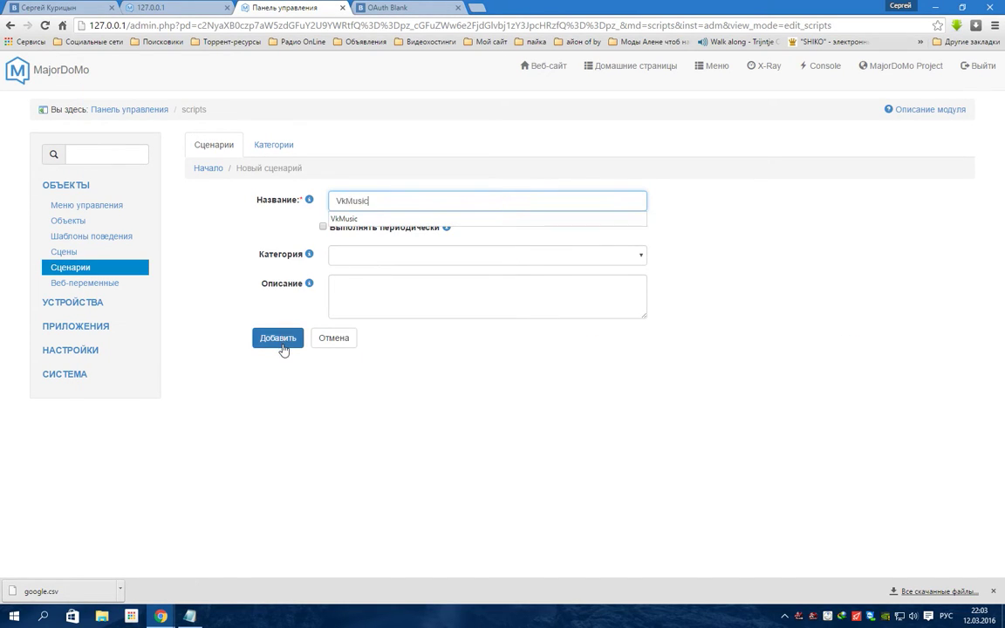
click(280, 341)
Copy the complete PHP script from the Notepad notes and paste it into the VkMusic scenario's code.
scroll(410, 420, down, 1)
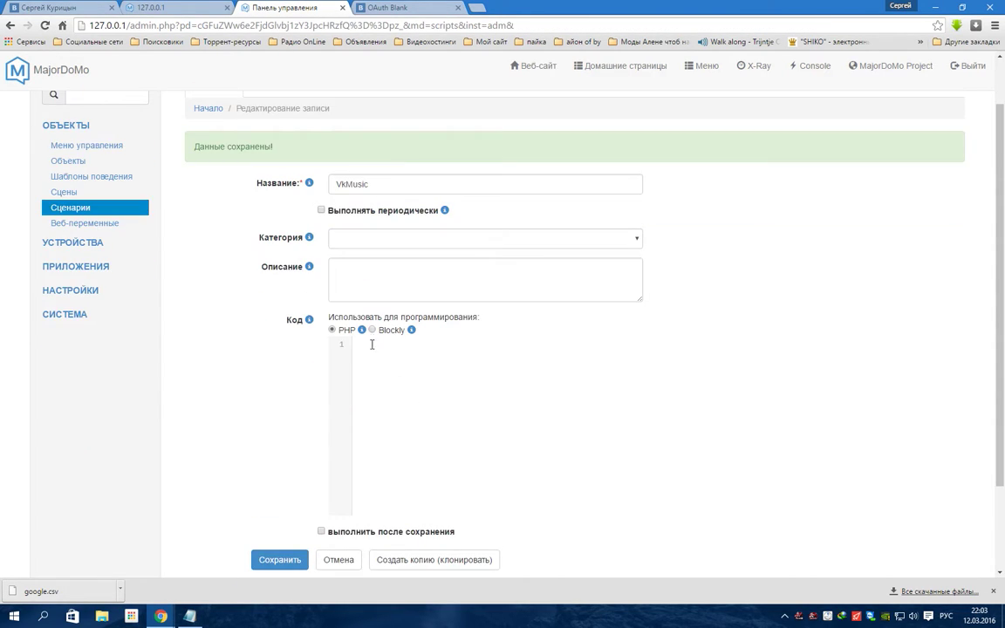
click(190, 617)
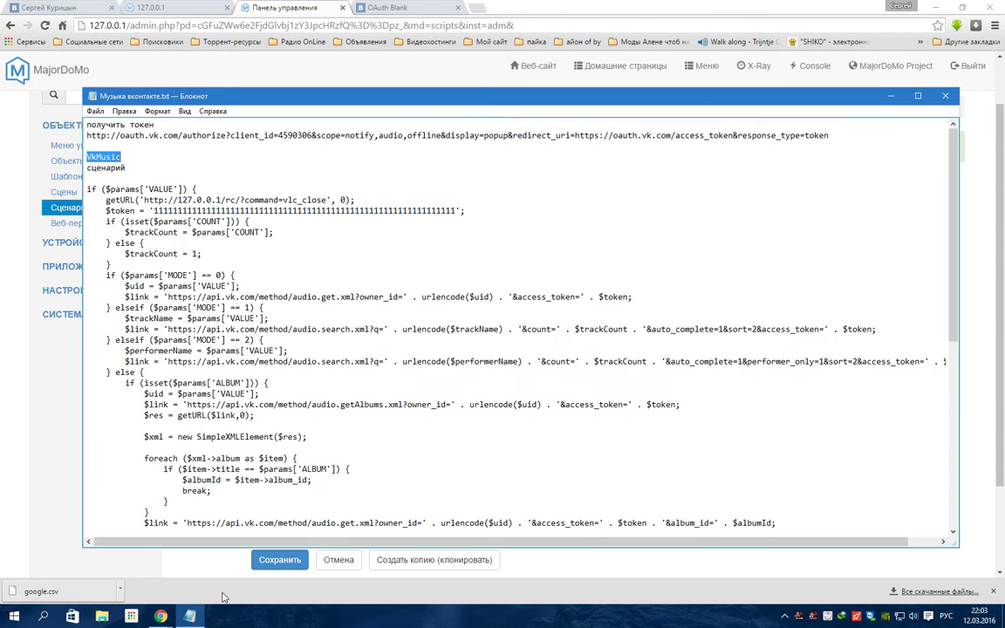
drag(88, 188, 94, 397)
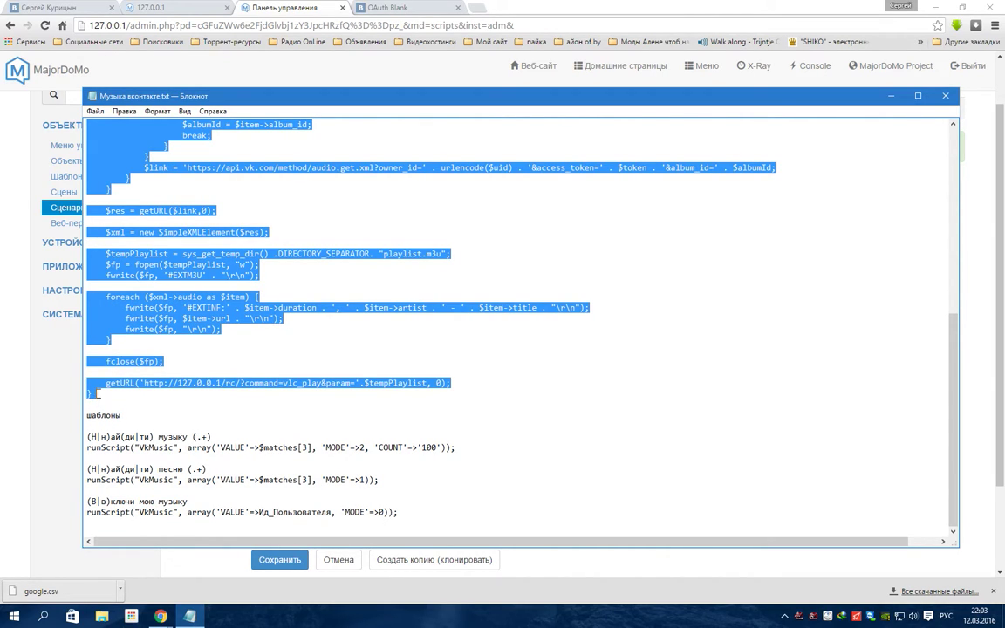
right_click(116, 383)
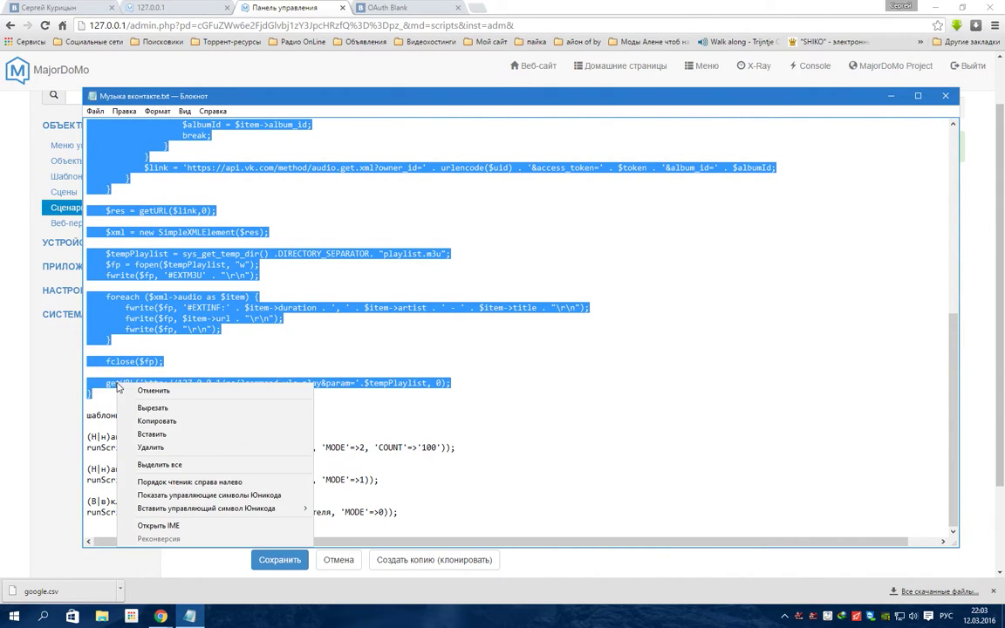
click(218, 425)
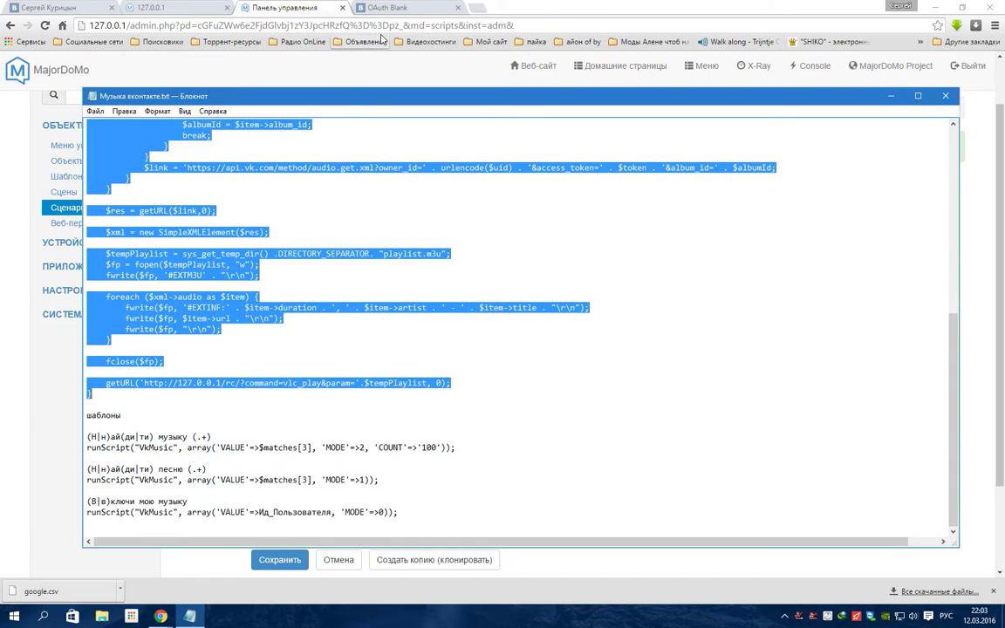
click(287, 10)
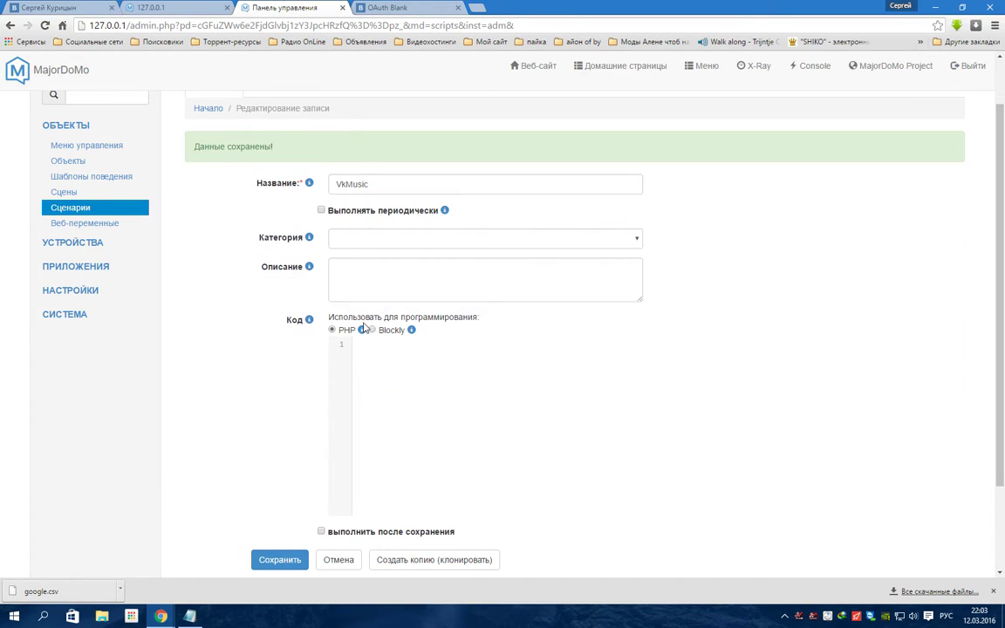
click(378, 351)
right_click(373, 346)
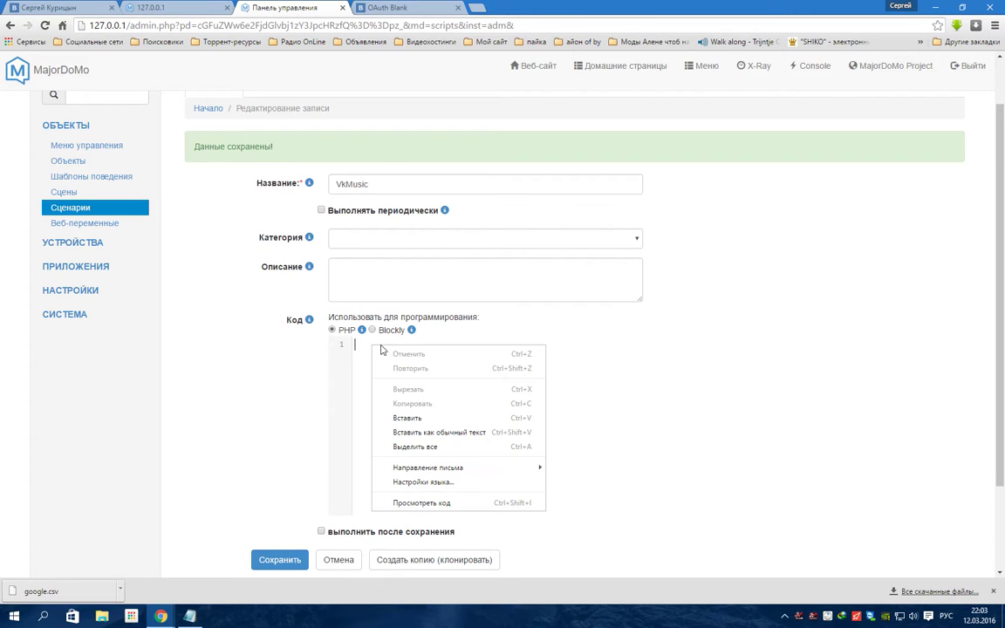
click(400, 416)
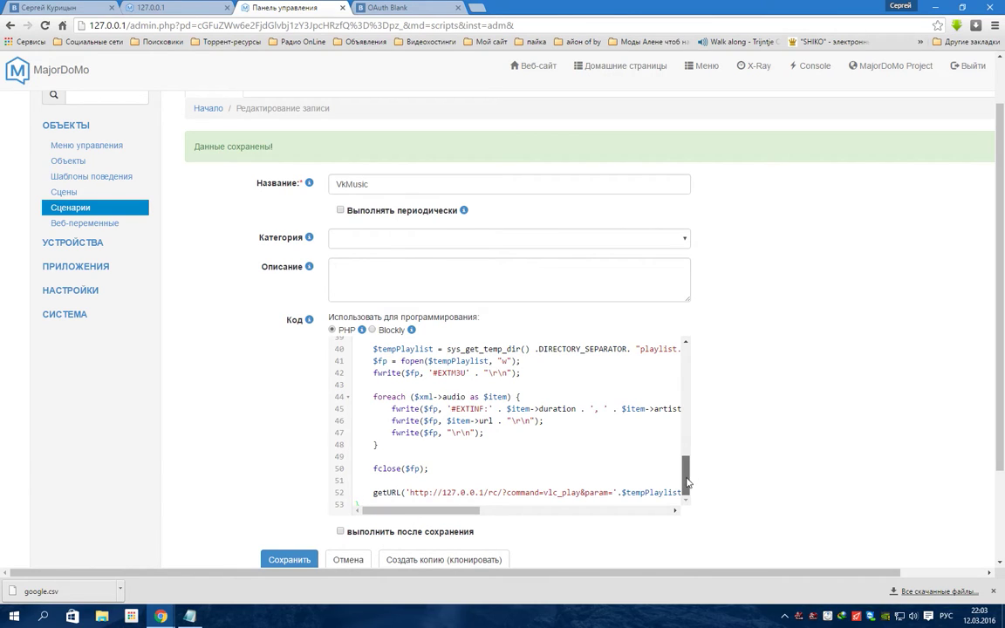
Look through the pasted VkMusic code, from its last lines back to the token line at the beginning.
drag(687, 473, 687, 371)
scroll(620, 441, down, 8)
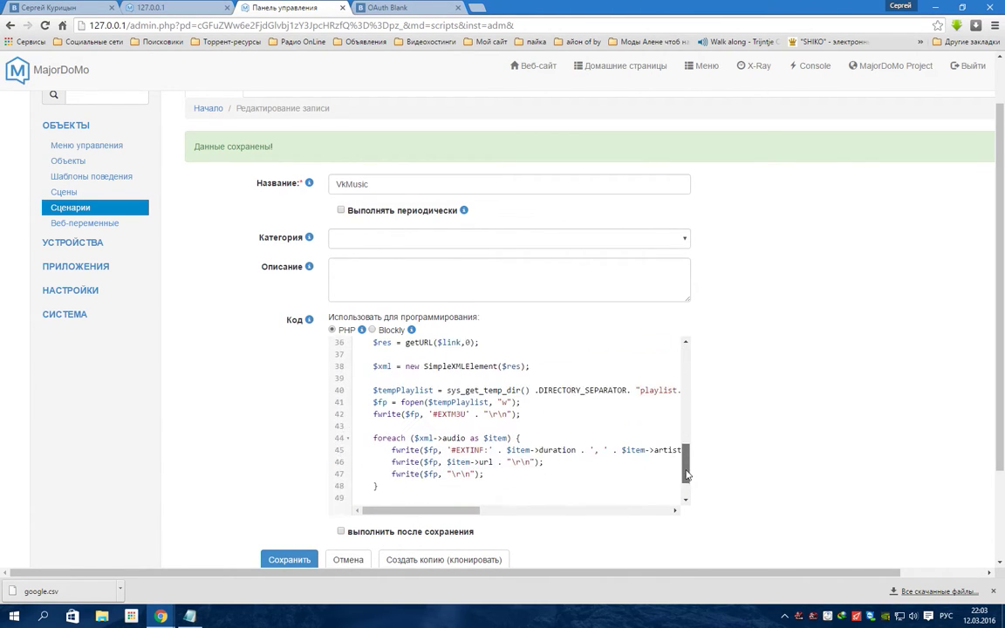
scroll(558, 523, down, 2)
scroll(504, 441, up, 1)
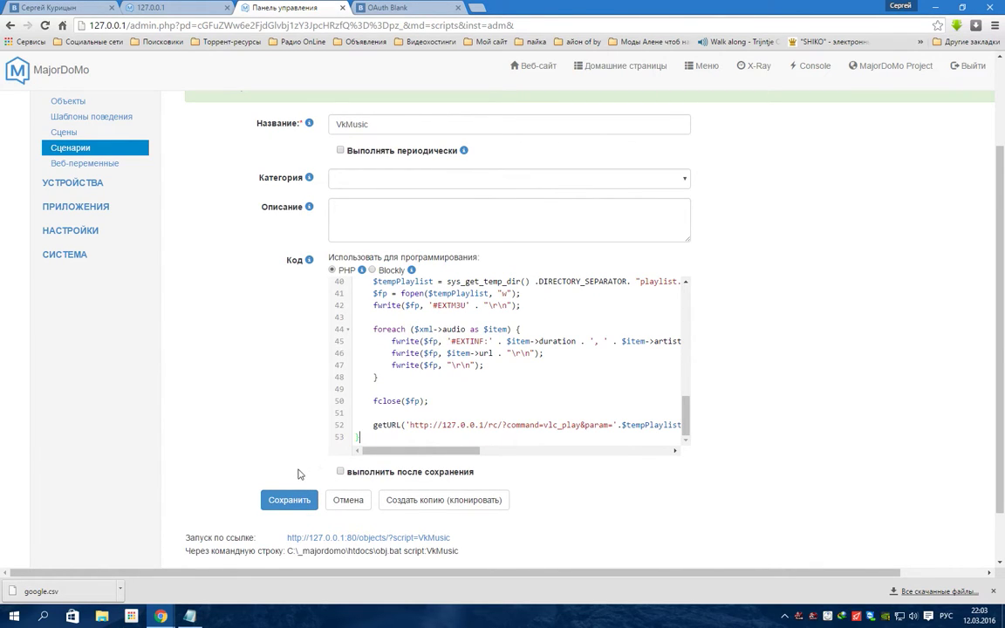
scroll(381, 396, up, 5)
scroll(381, 396, up, 4)
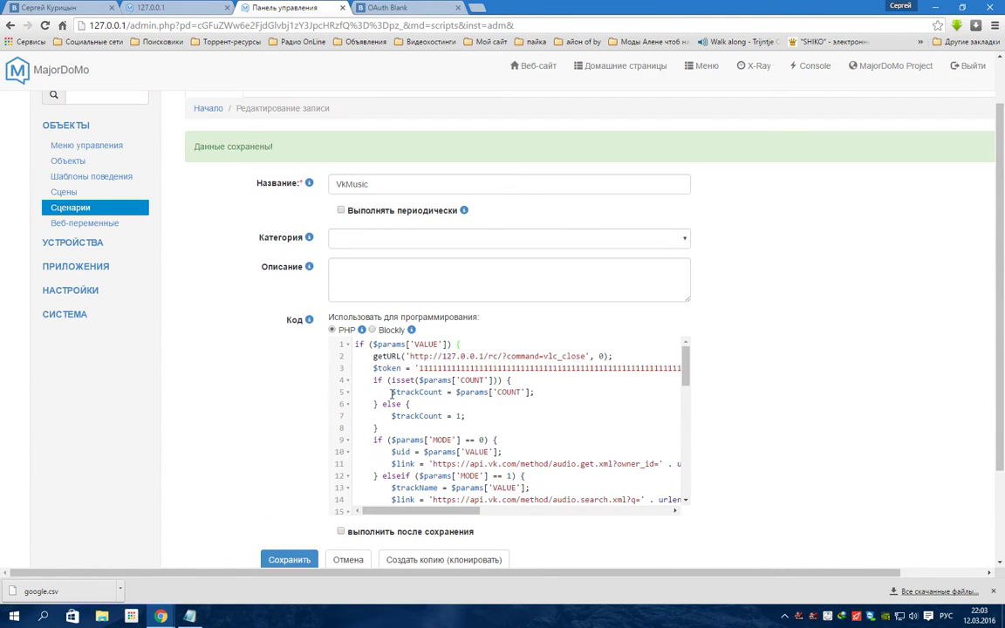
Copy the access token from the OAuth Blank page's address and paste it over the placeholder value of $token in the VkMusic code.
drag(419, 368, 679, 369)
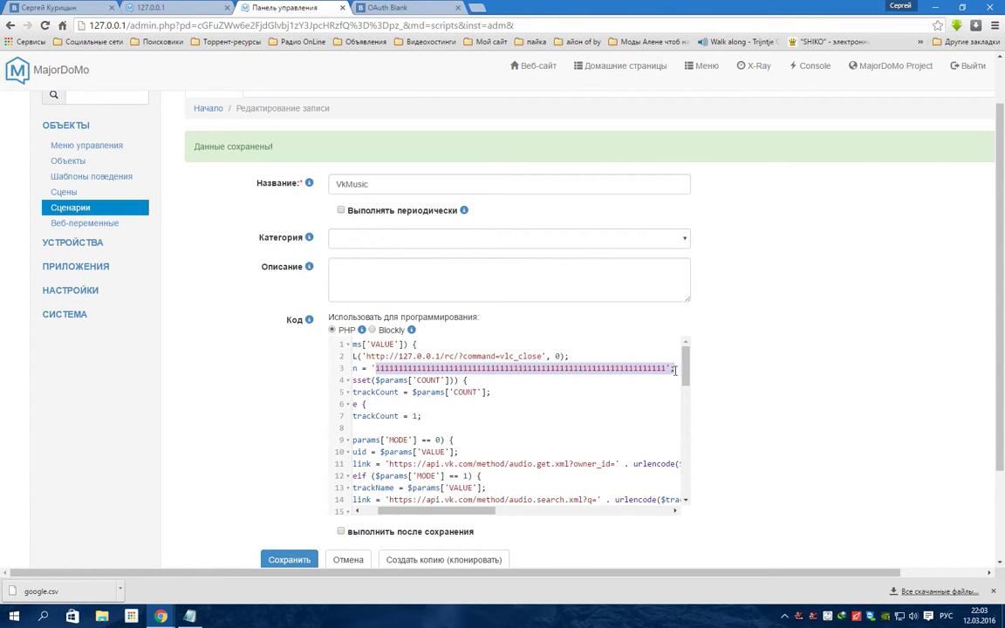
click(367, 7)
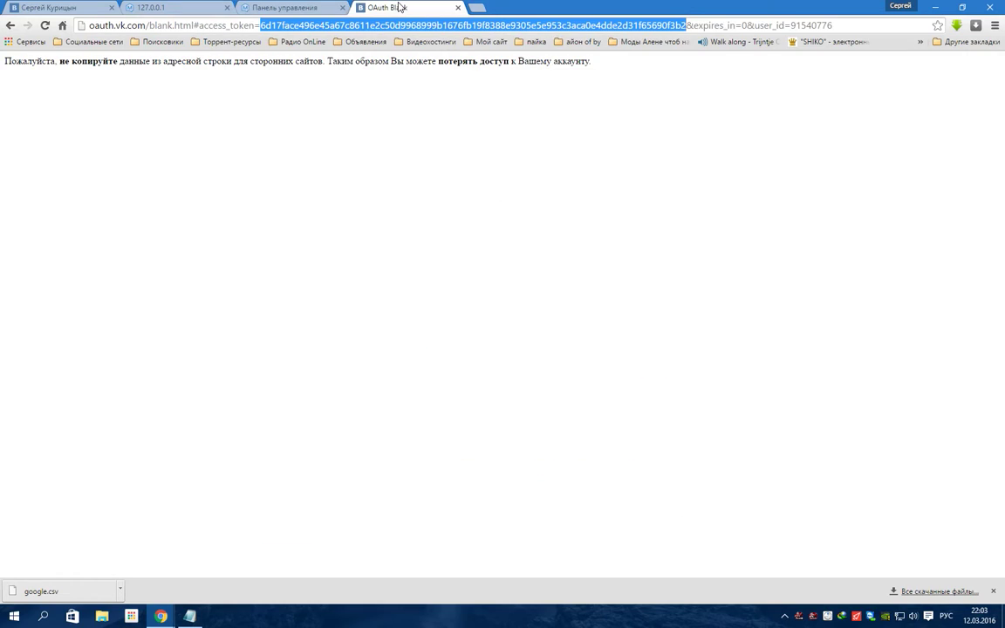
right_click(659, 26)
click(680, 68)
click(288, 7)
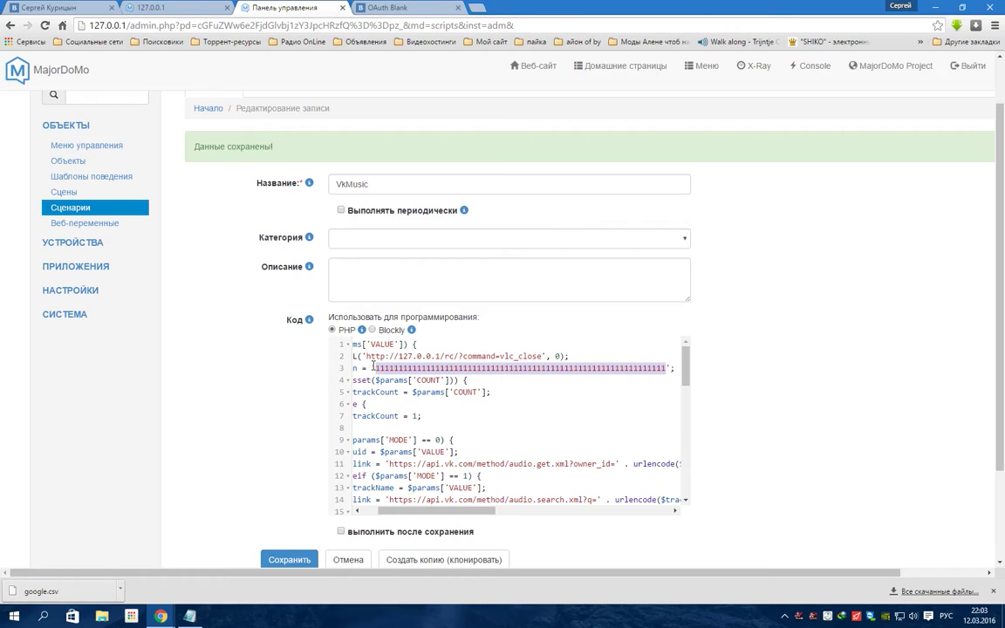
drag(375, 367, 666, 365)
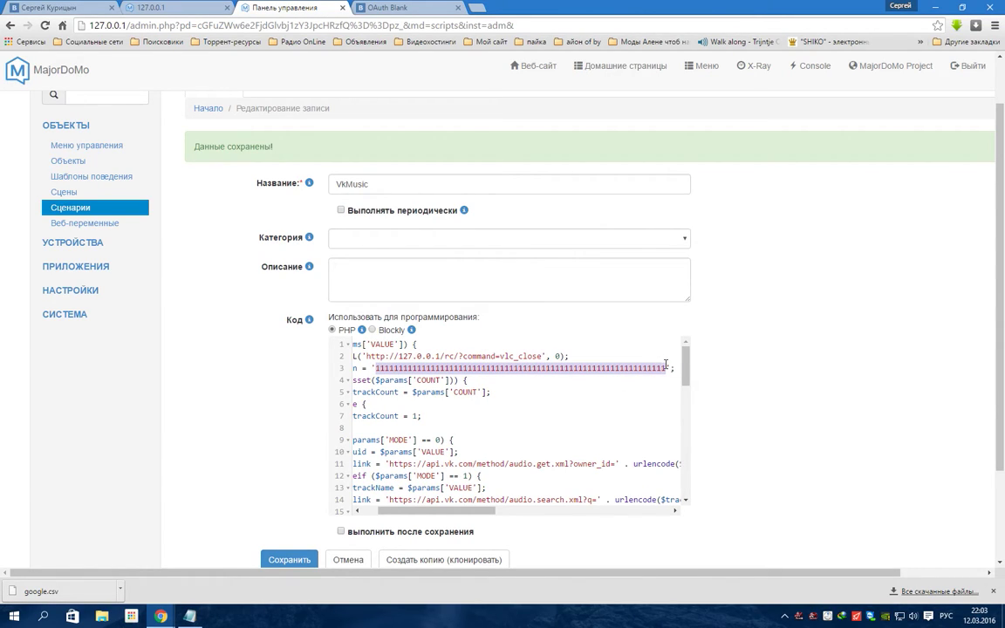
right_click(616, 370)
click(641, 406)
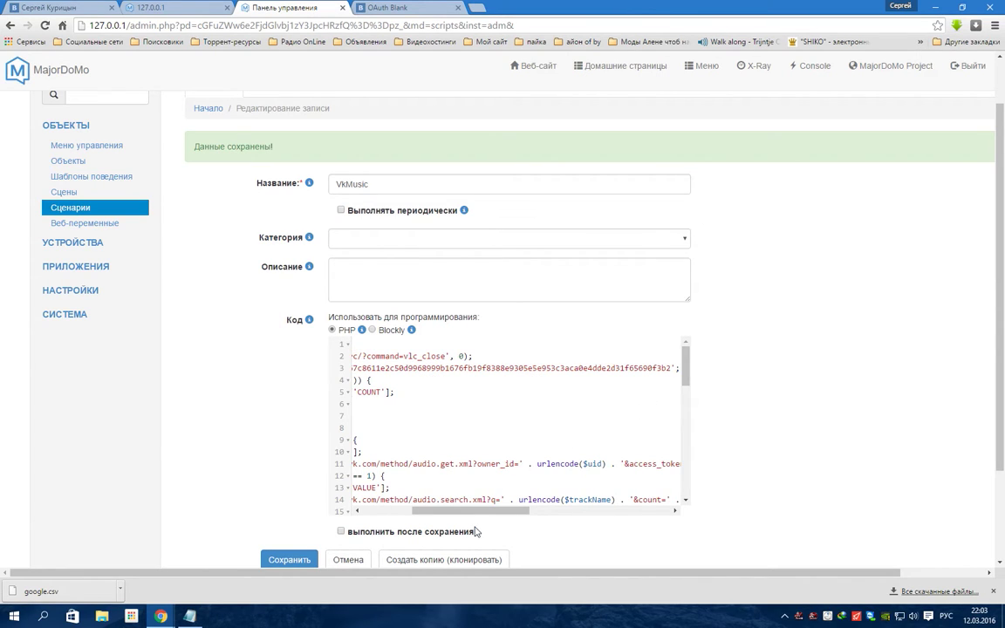
Check the token line and the rest of the VkMusic scenario form.
scroll(392, 458, left, 4)
scroll(486, 501, right, 3)
scroll(486, 500, left, 4)
mouse_move(687, 367)
mouse_down()
mouse_move(689, 475)
mouse_move(688, 344)
mouse_up()
scroll(275, 451, down, 1)
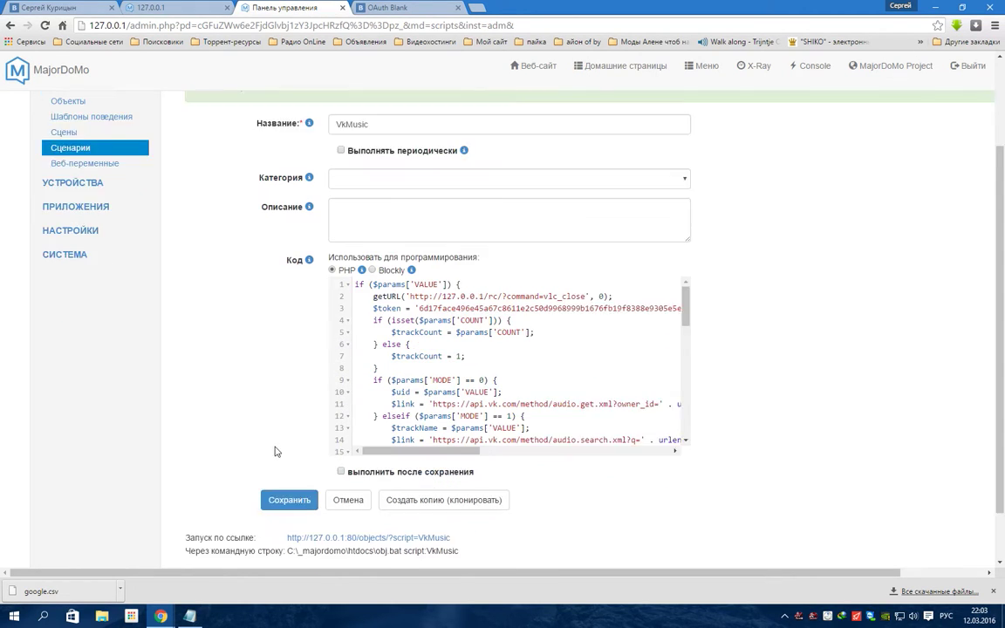
scroll(275, 451, down, 1)
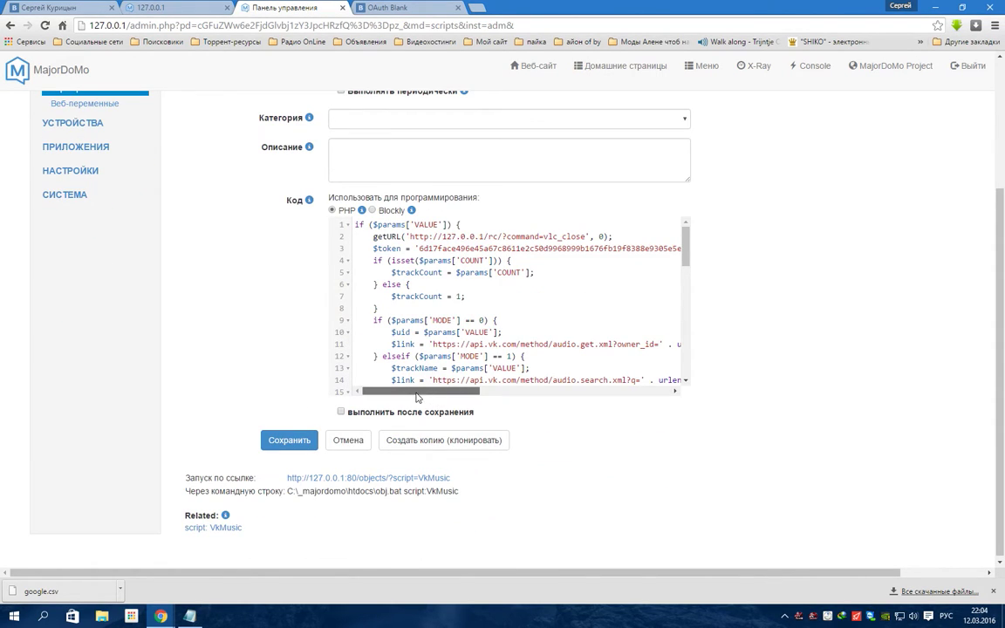
key(ctrl+s)
scroll(306, 199, down, 2)
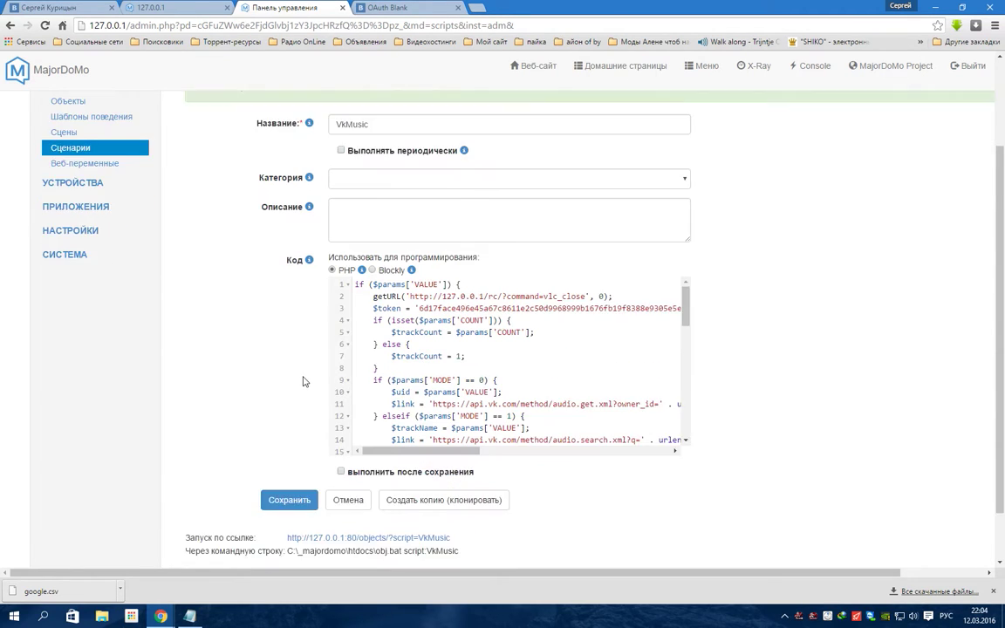
scroll(243, 320, up, 2)
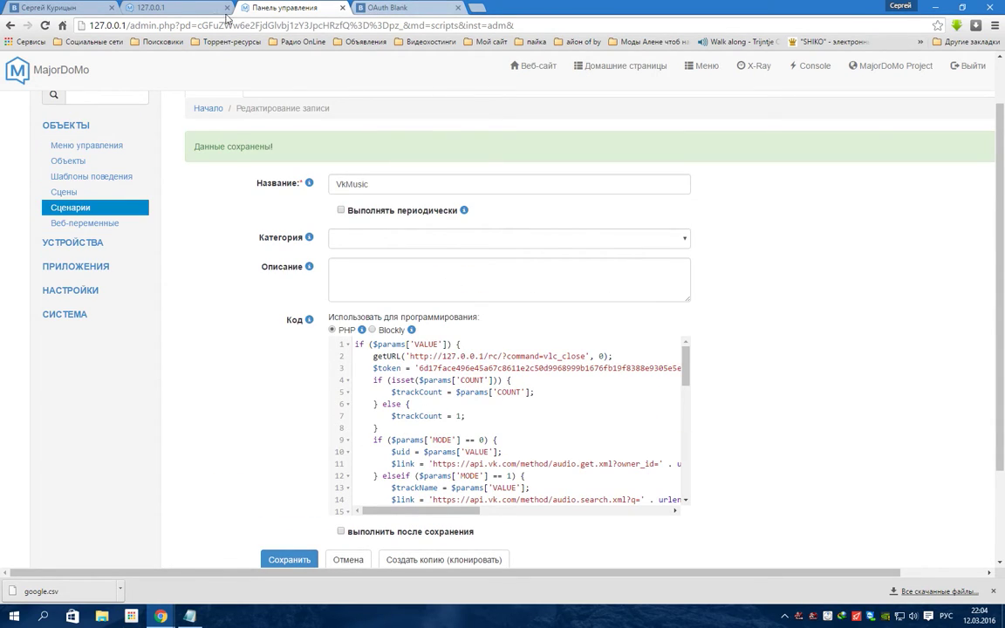
Close the OAuth Blank page and return to the VkMusic scenario in the control panel.
click(415, 291)
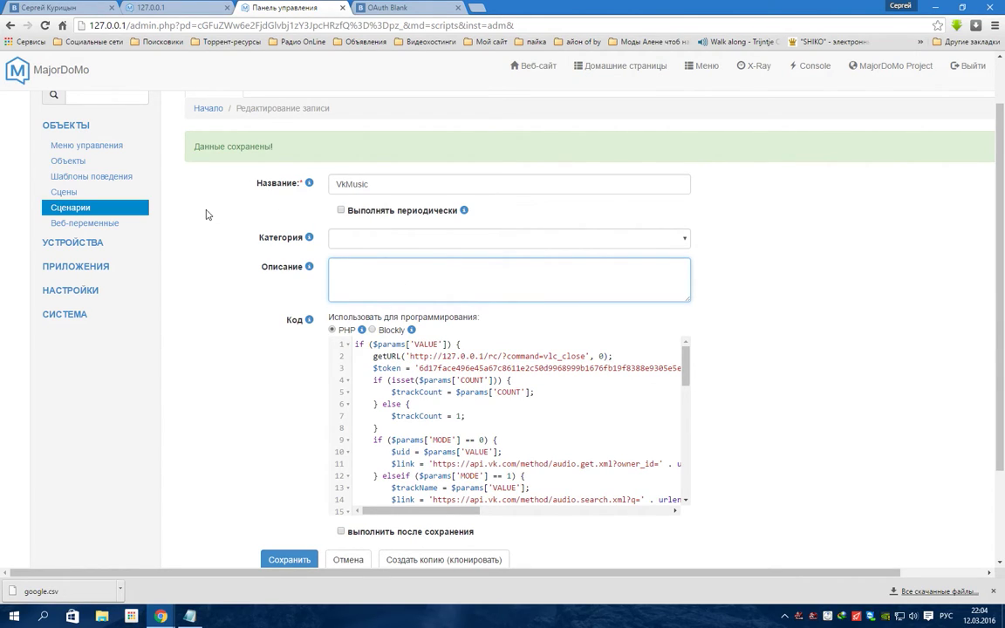
click(362, 8)
click(268, 7)
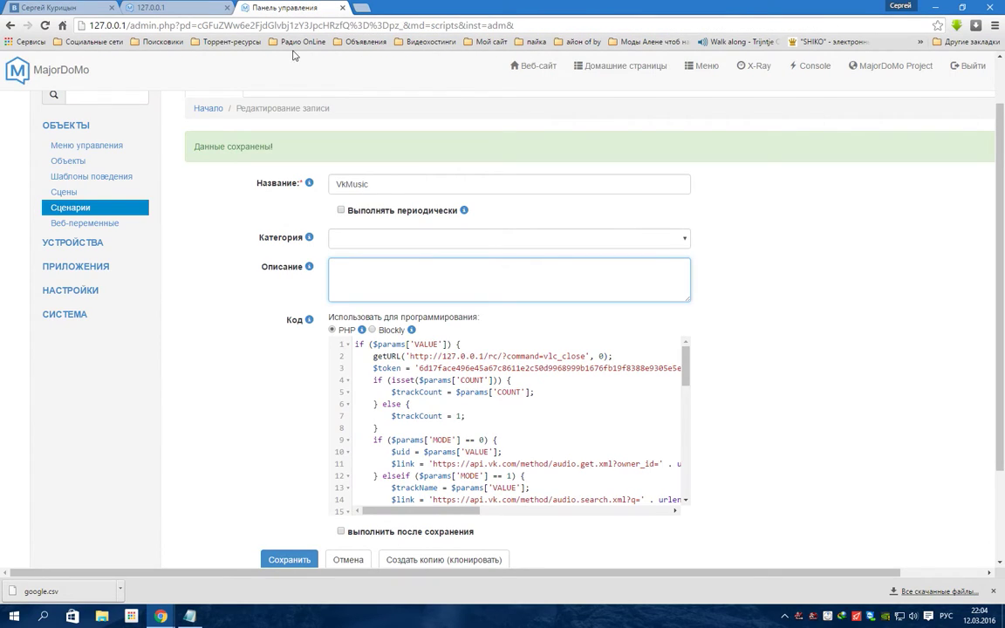
Look over the VkMusic code once more and save the scenario.
scroll(371, 380, down, 4)
scroll(420, 419, up, 6)
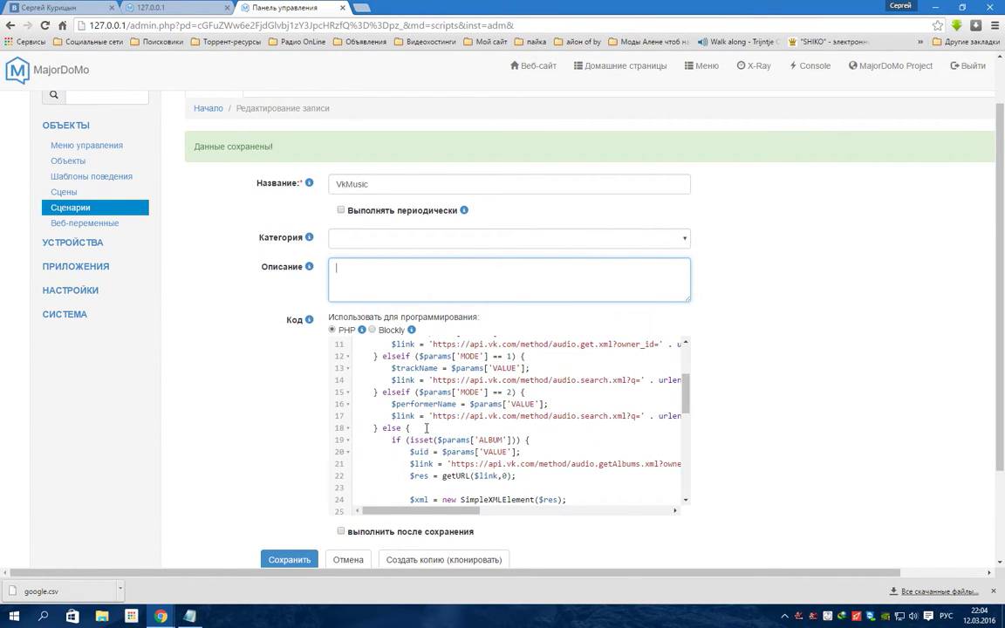
scroll(690, 436, down, 2)
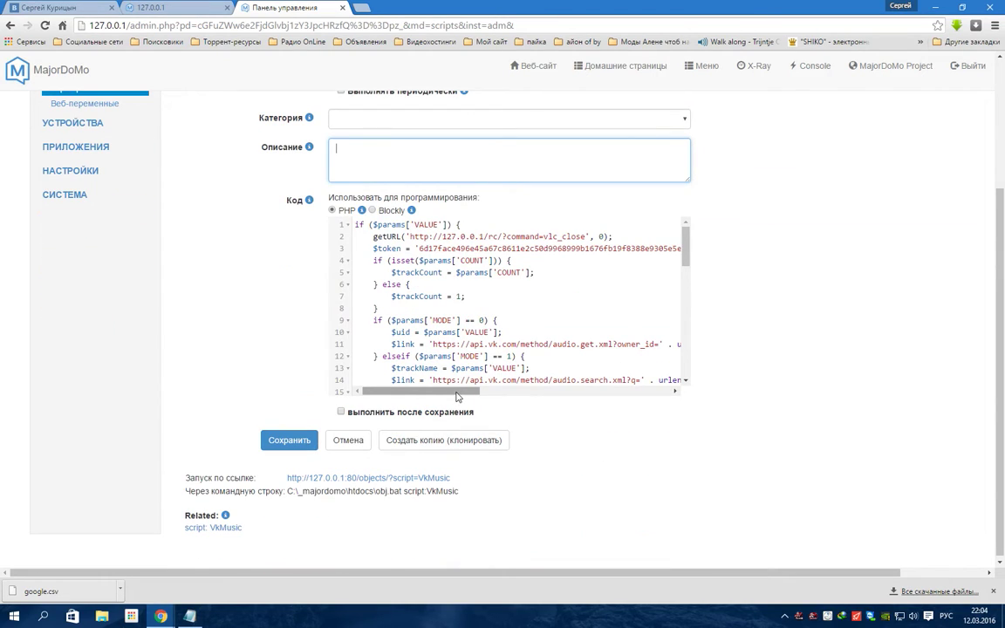
drag(457, 396, 436, 397)
drag(688, 255, 694, 233)
scroll(351, 196, up, 3)
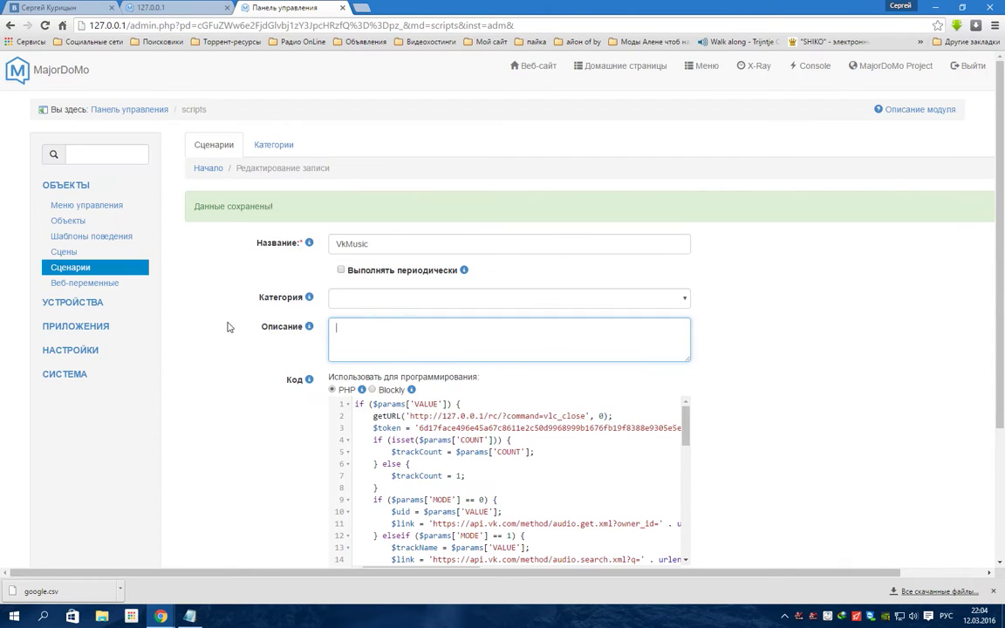
scroll(380, 291, down, 3)
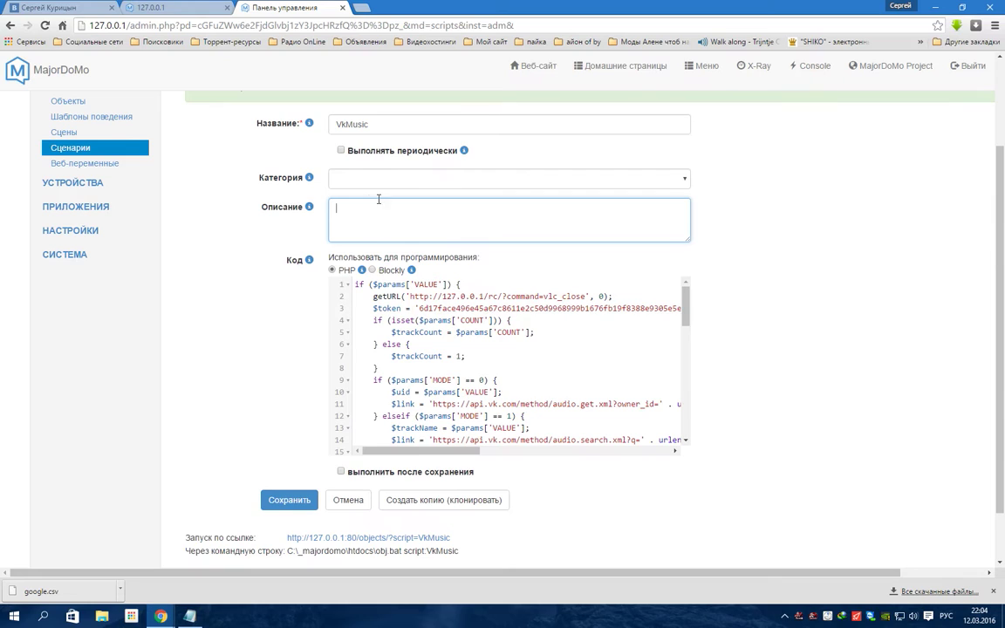
click(288, 438)
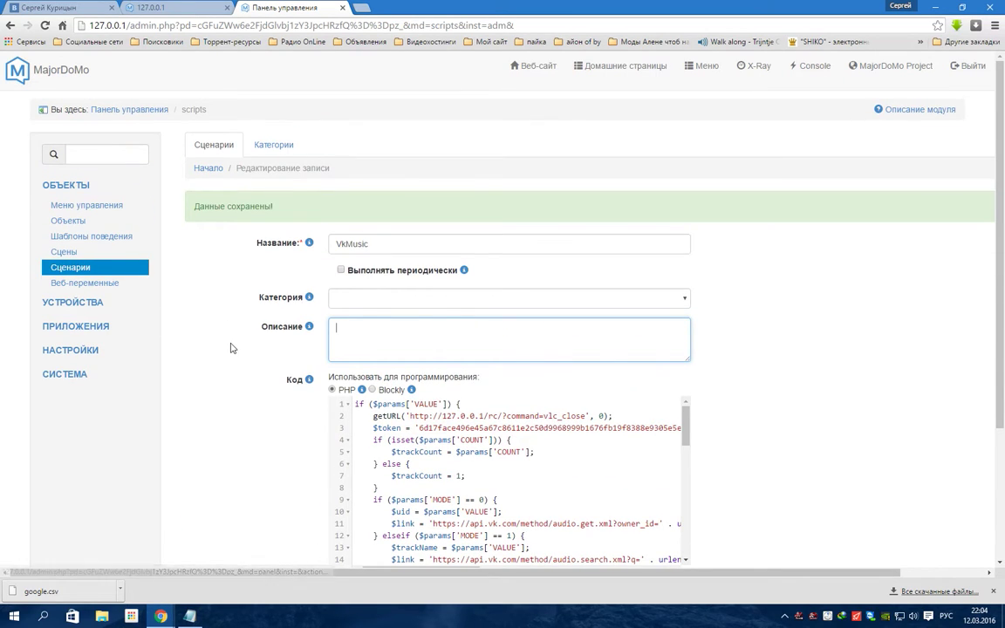
scroll(240, 358, down, 3)
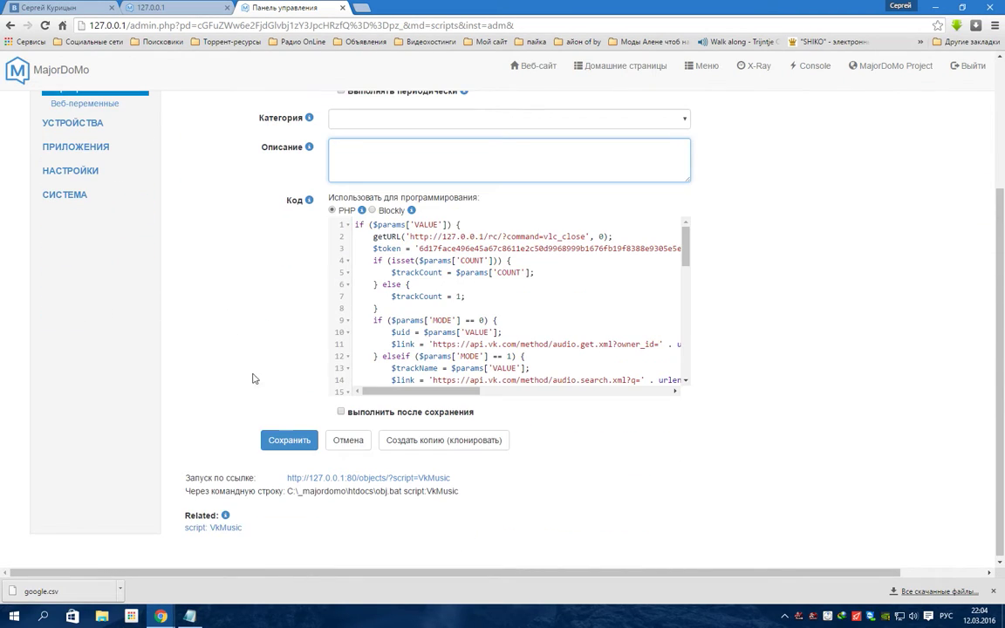
click(290, 440)
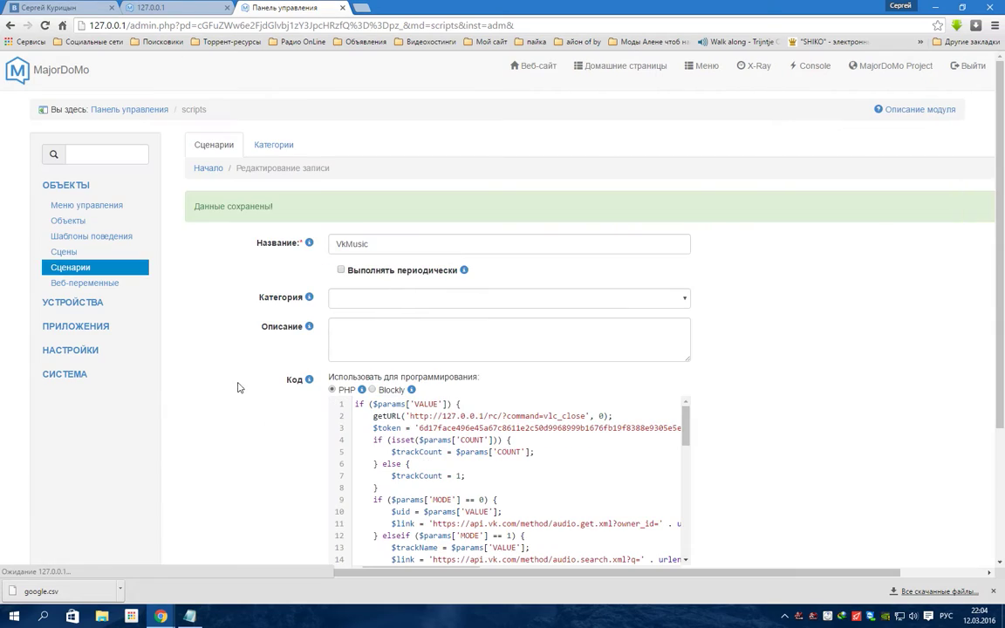
Go to Шаблоны поведения under Объекты and start a new record.
click(96, 237)
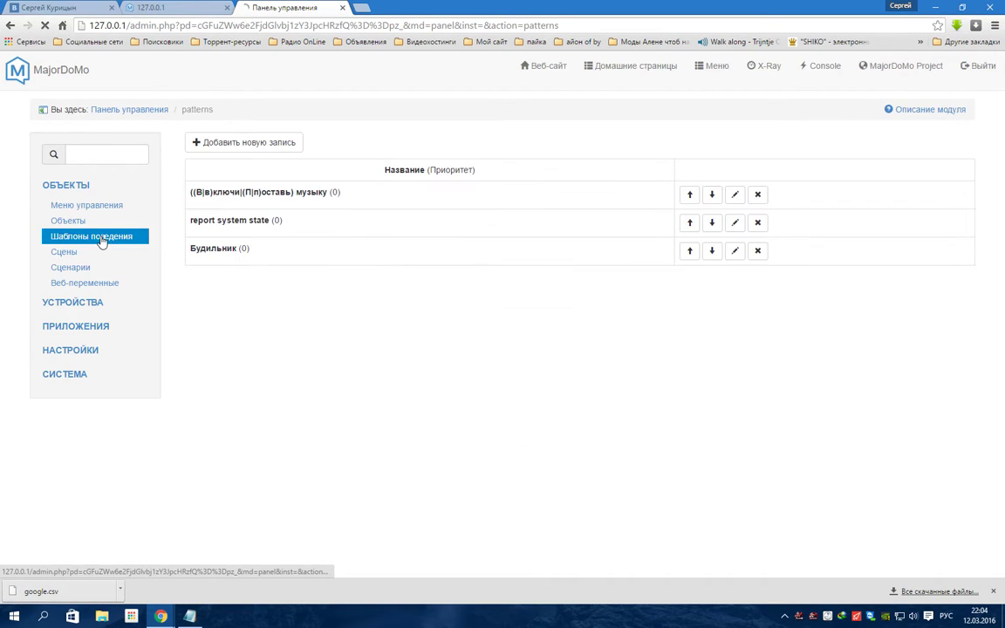
click(268, 151)
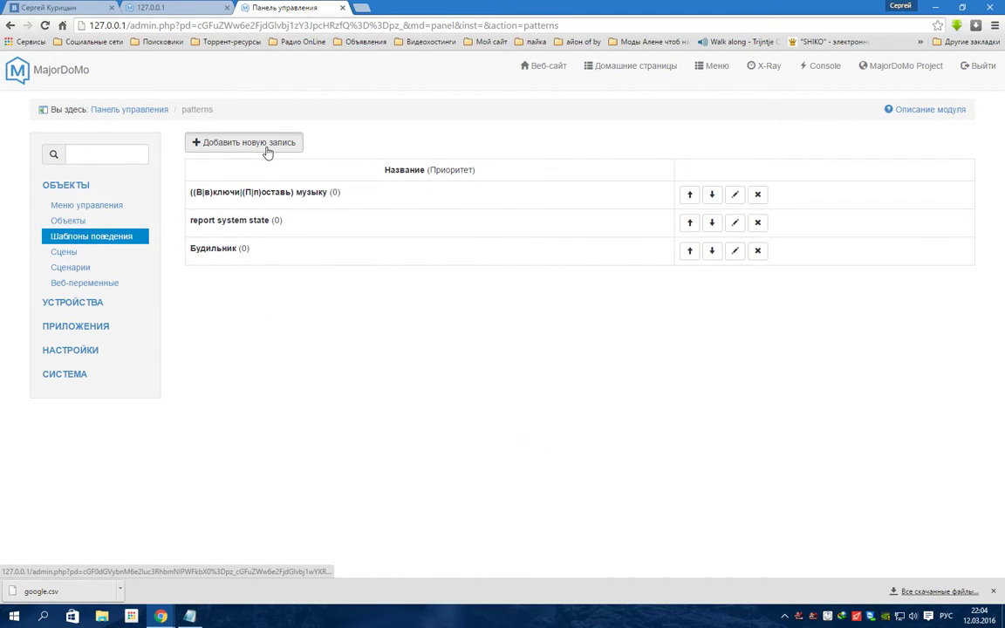
Examine the music search template in the Notepad notes: its phrase, runScript call, MODE value and COUNT value.
click(189, 616)
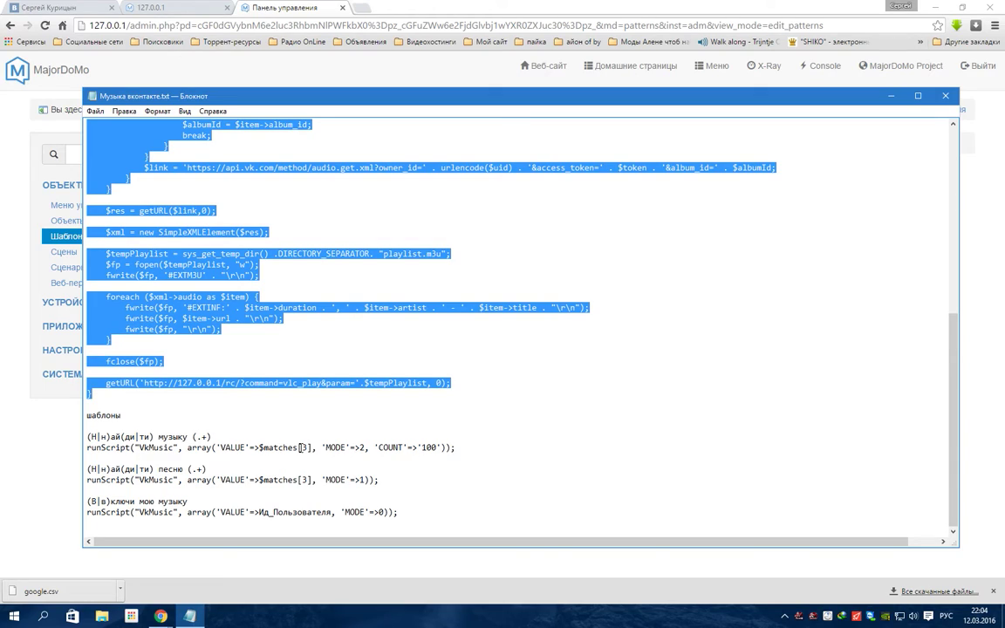
click(87, 415)
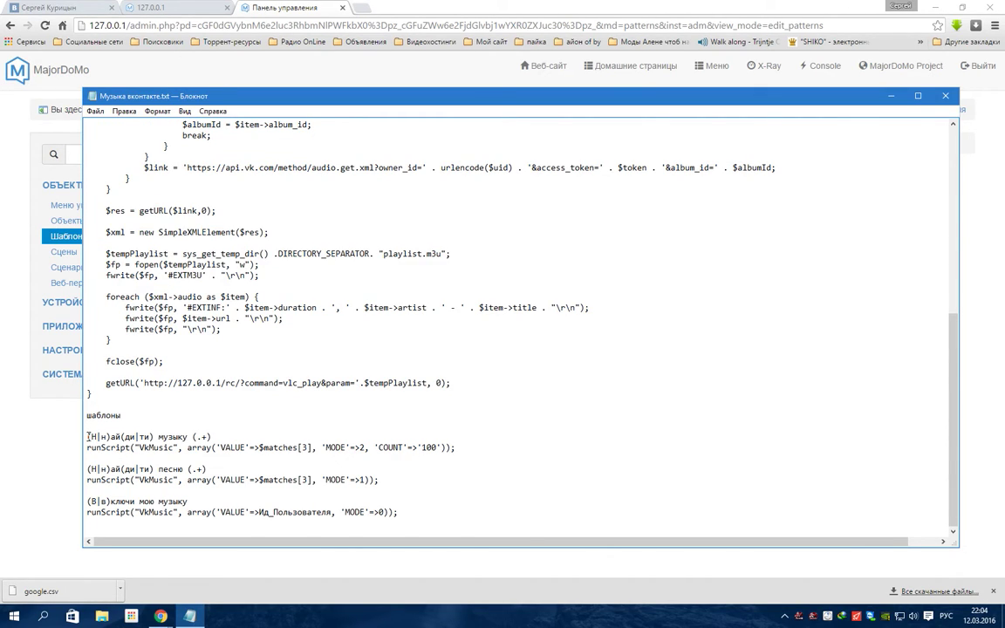
drag(87, 436, 225, 436)
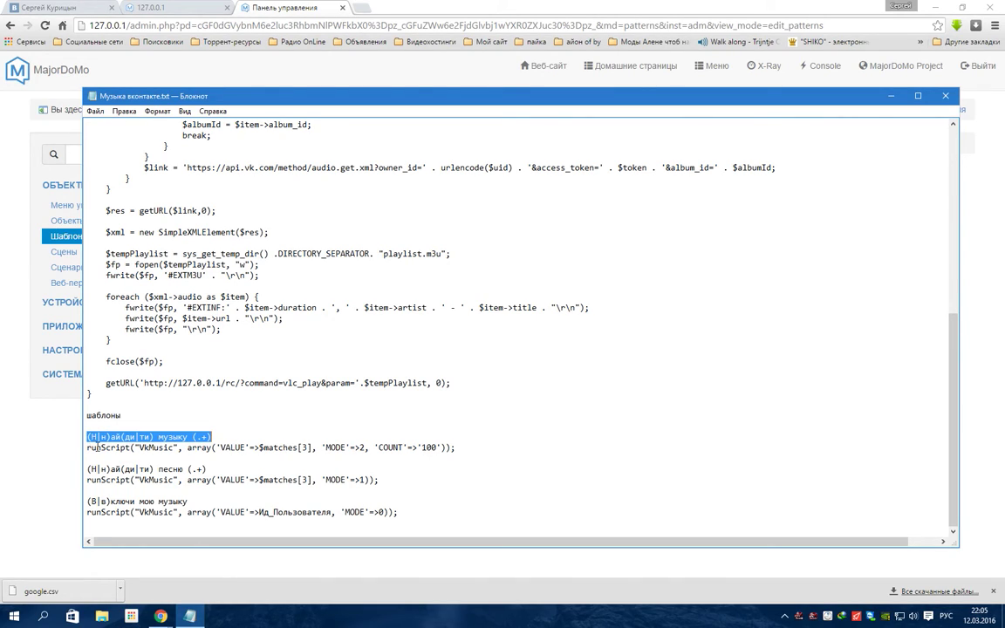
drag(87, 447, 350, 454)
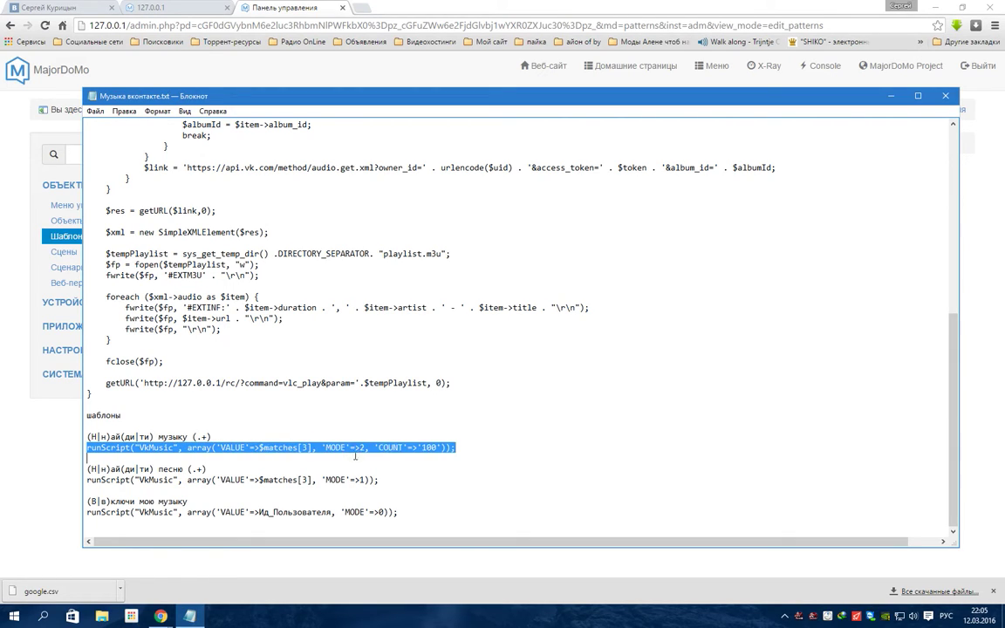
click(301, 480)
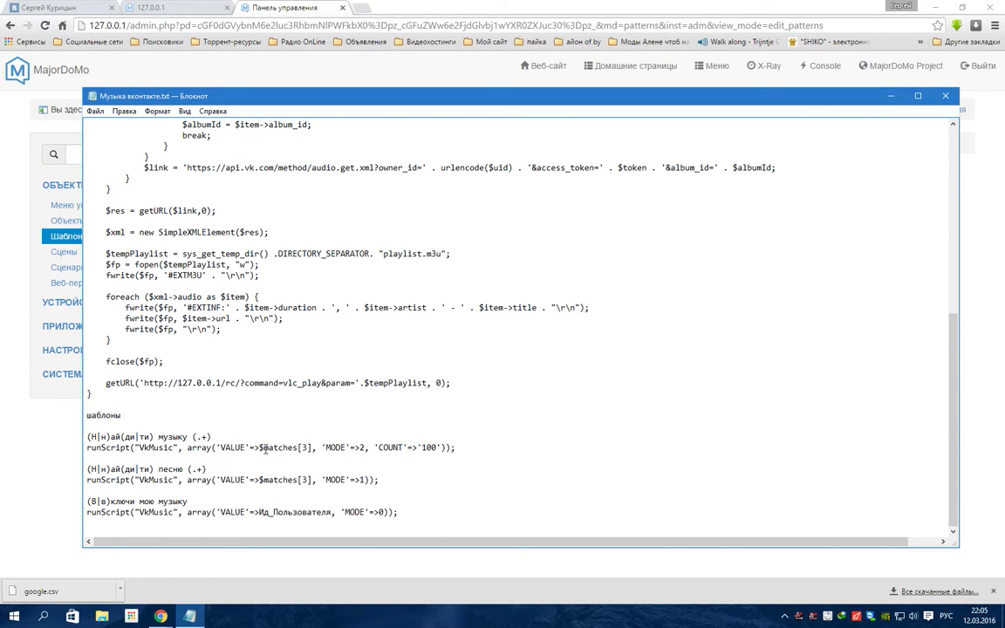
double_click(361, 447)
click(424, 448)
double_click(427, 448)
double_click(362, 448)
Examine the song search template in the notes, comparing its MODE and missing COUNT parameter with the music template.
drag(87, 470, 212, 468)
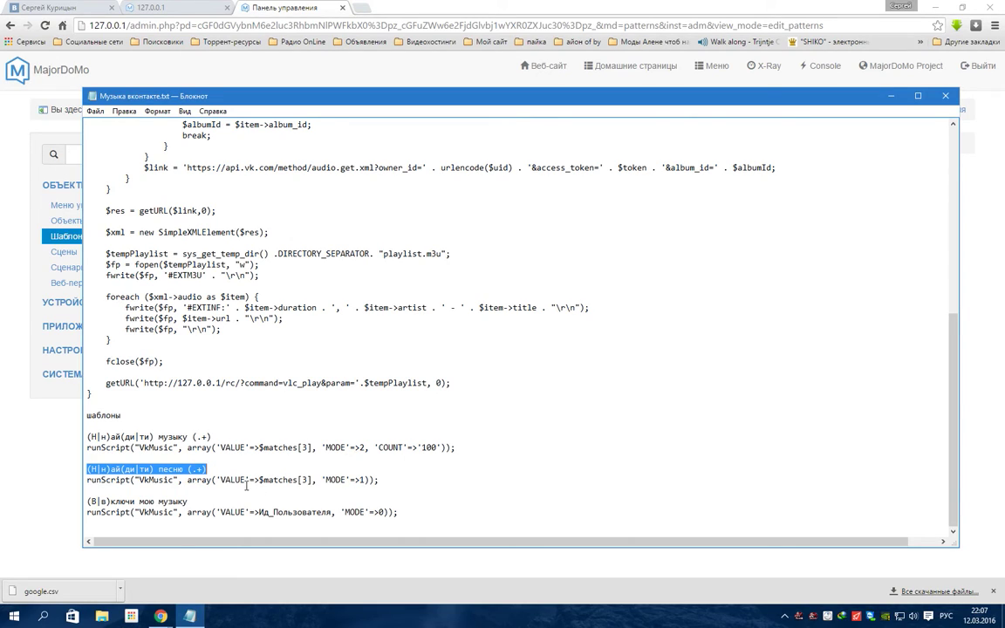
click(363, 480)
drag(437, 447, 379, 448)
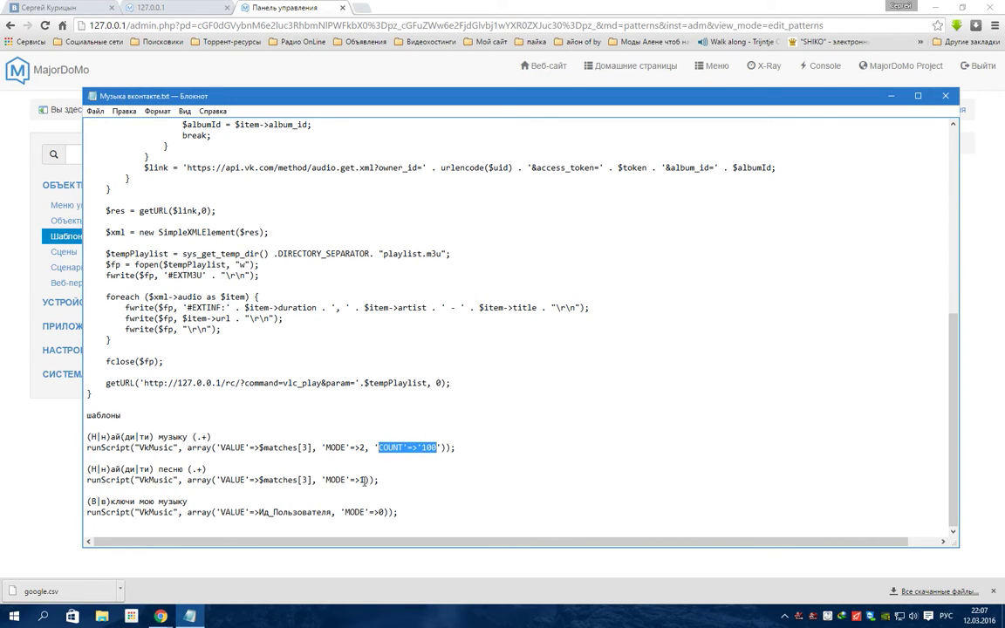
double_click(363, 479)
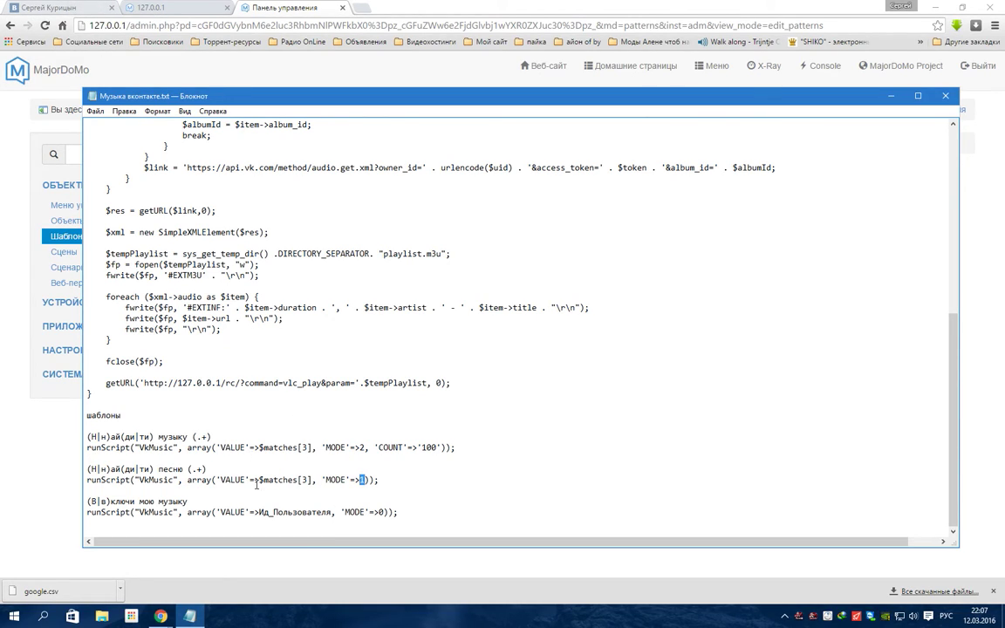
Locate the numeric user ID in the VKontakte profile's address and return to the new pattern record in the control panel.
click(81, 11)
drag(171, 25, 134, 29)
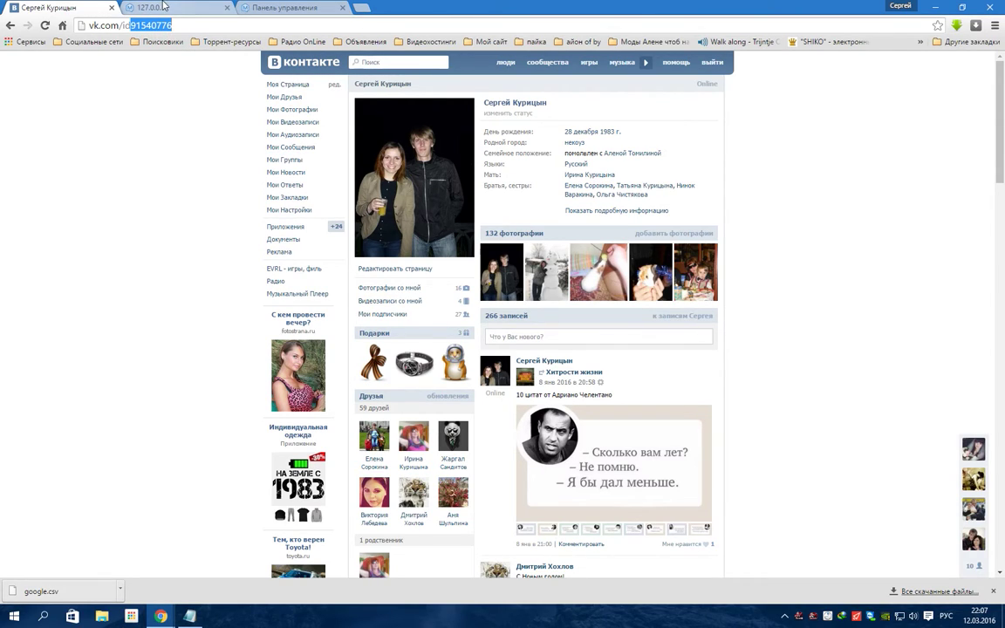
click(149, 8)
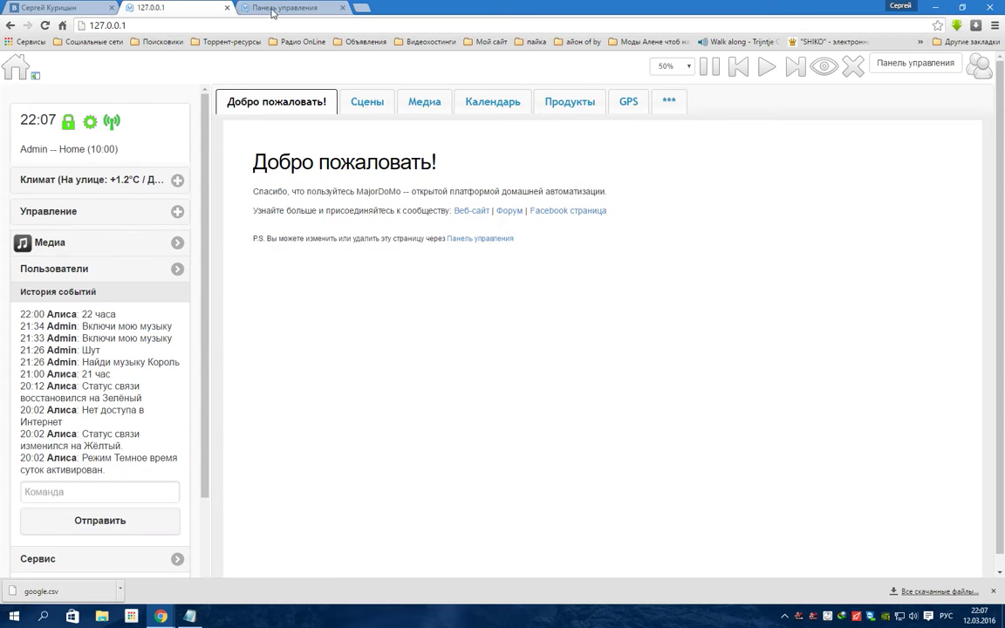
click(283, 8)
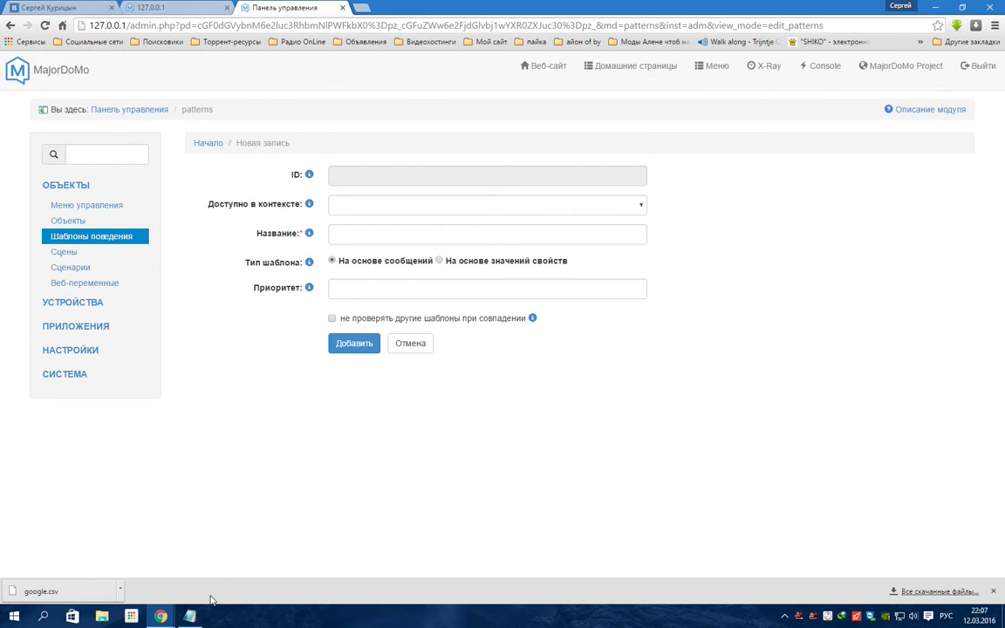
Add a message-based behaviour pattern named (Н|н)ай(ди|ти) музыку (.+), copying the phrase from the notes.
click(190, 616)
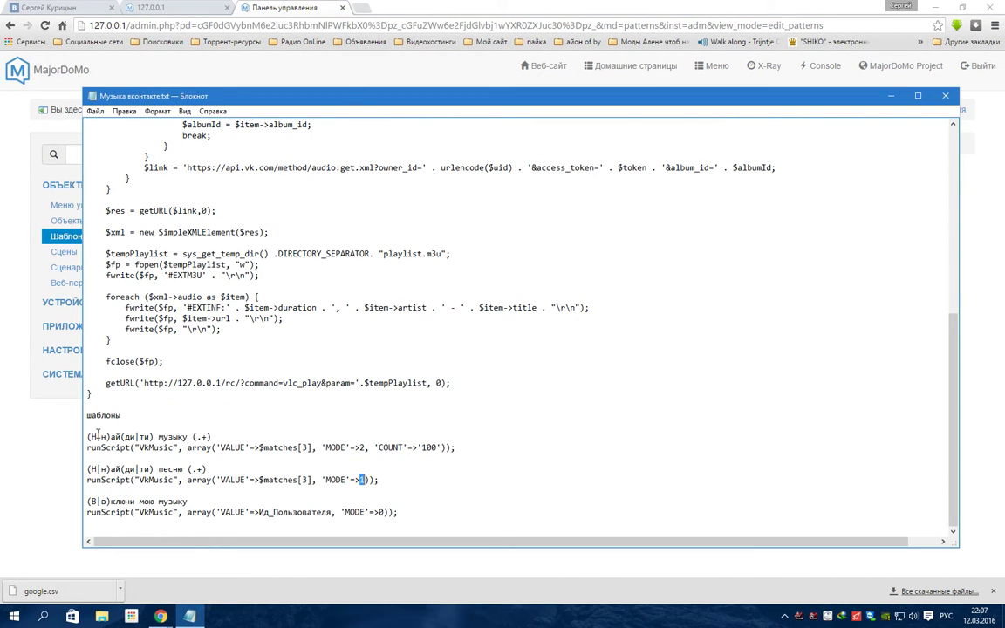
drag(86, 436, 210, 437)
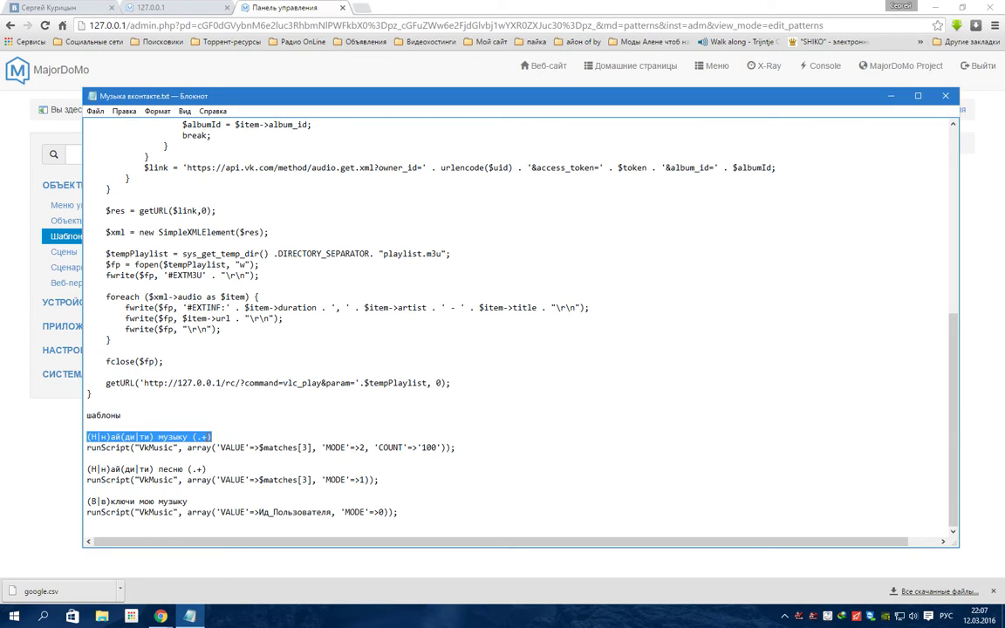
right_click(202, 437)
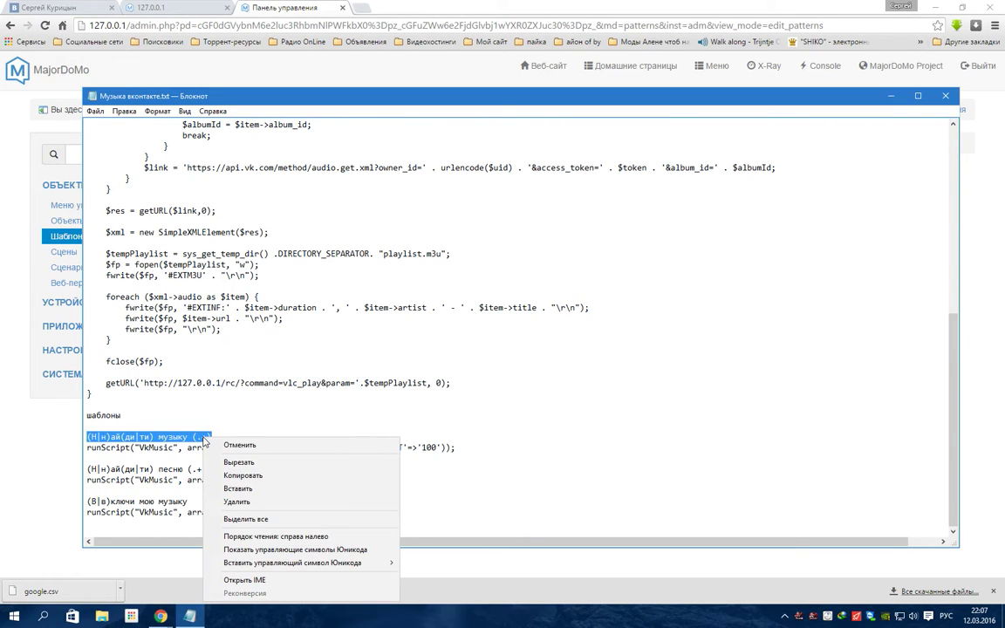
click(262, 476)
click(297, 13)
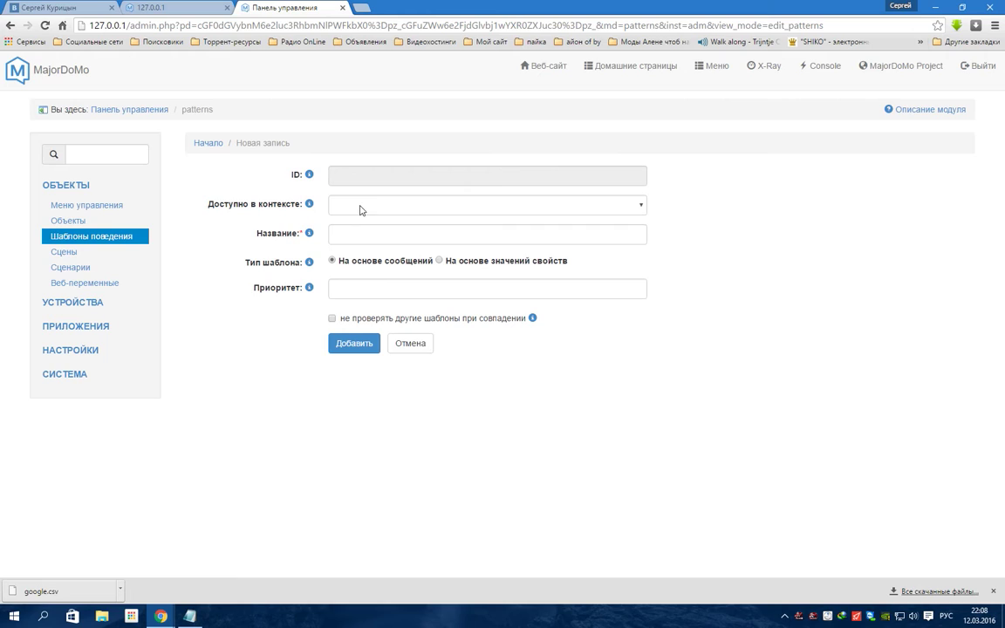
right_click(353, 234)
click(444, 307)
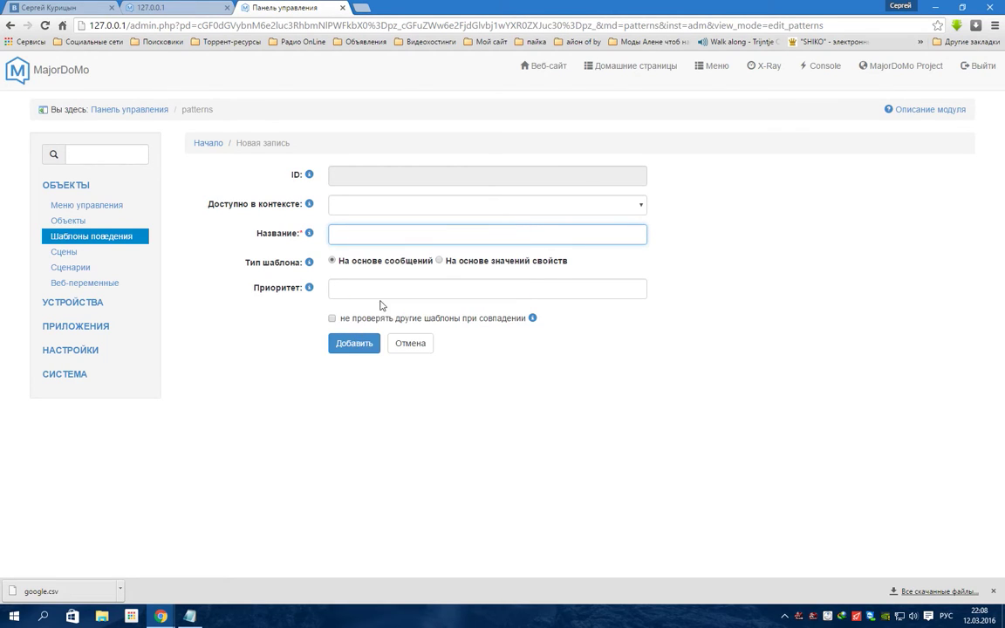
click(356, 345)
Copy the music template's runScript line with MODE 2 and COUNT 100 from the notes into the pattern's PHP code, and save the record.
scroll(417, 461, down, 2)
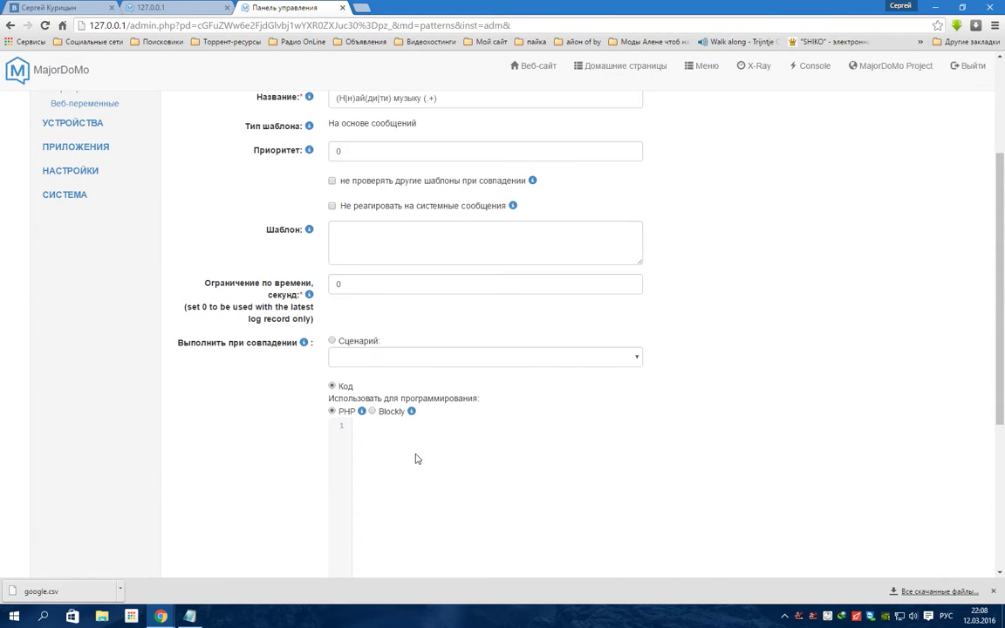
click(381, 456)
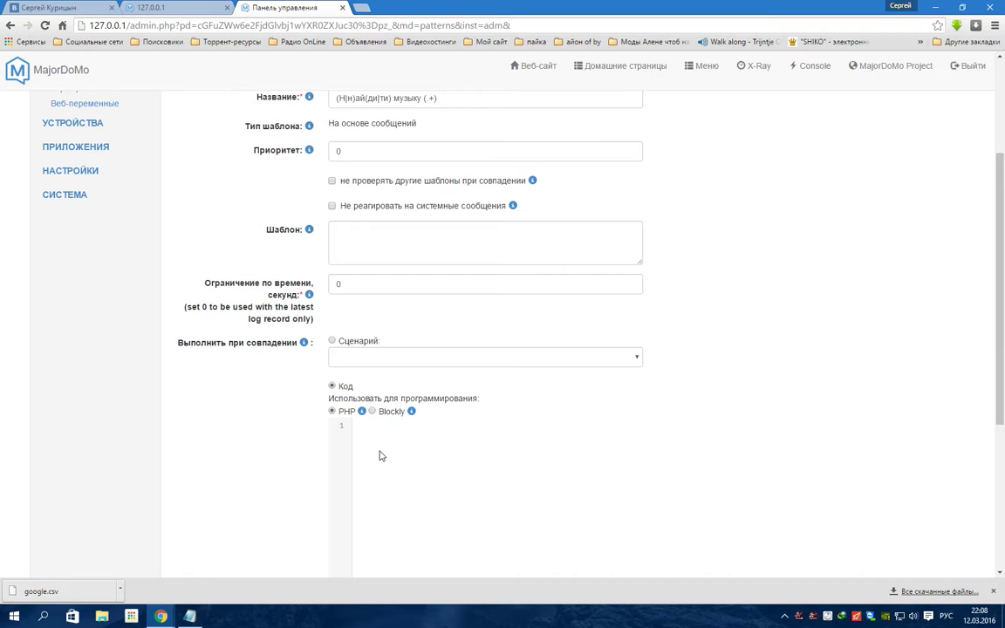
click(199, 13)
key(ctrl+Tab)
click(190, 617)
drag(85, 450, 451, 450)
right_click(451, 453)
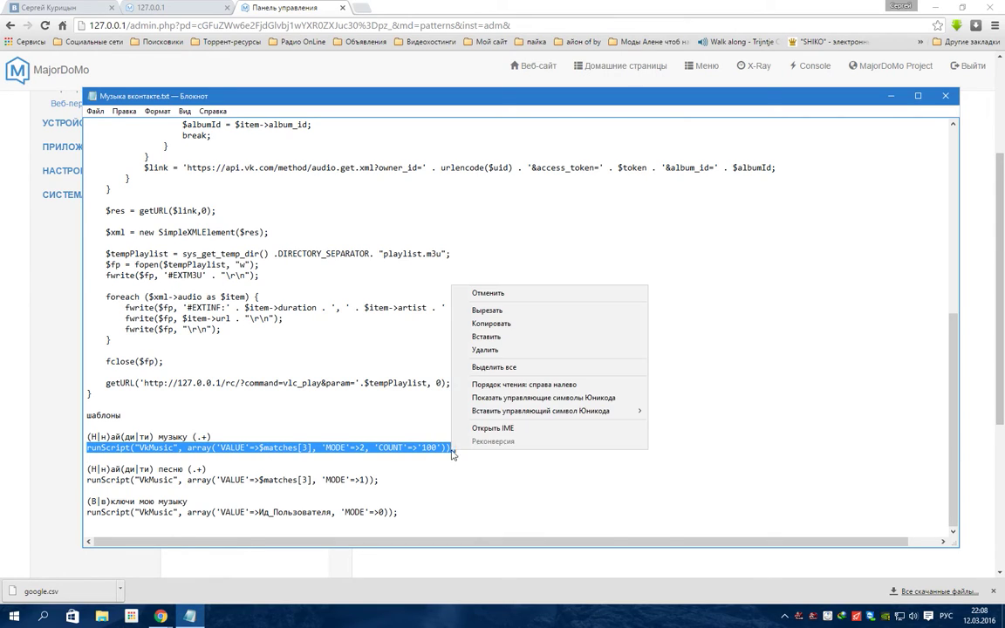
click(492, 324)
key(alt+Tab)
right_click(367, 427)
click(399, 495)
scroll(274, 458, down, 5)
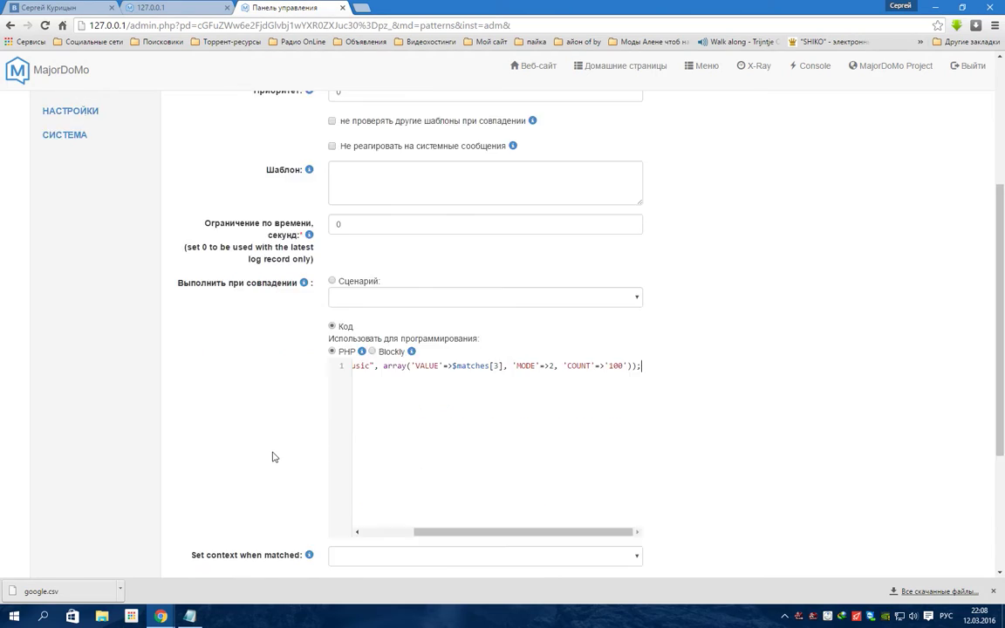
click(356, 463)
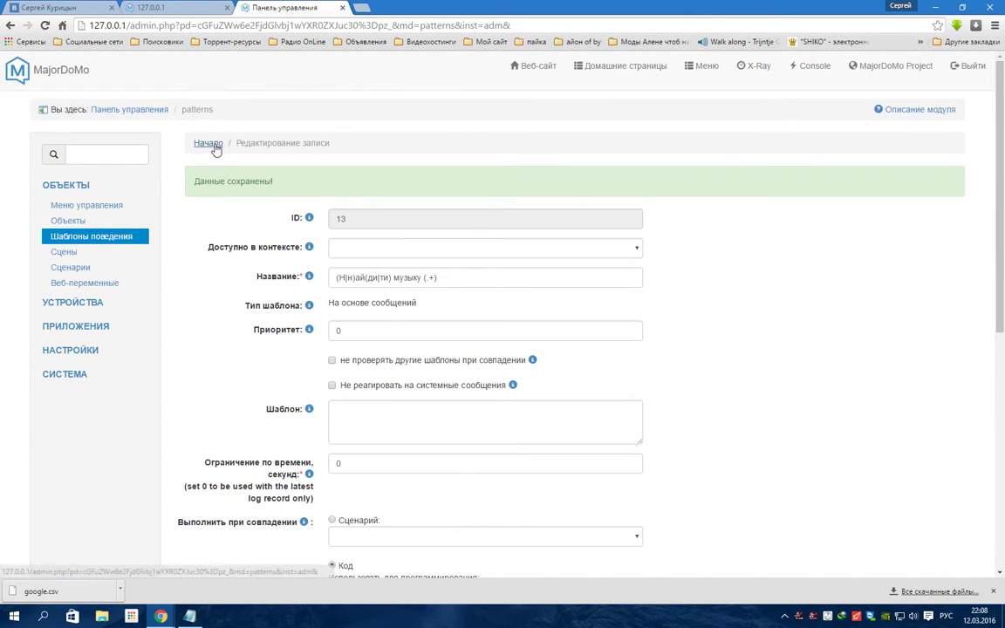
Return to the list of behaviour patterns and start another new record.
click(196, 137)
click(255, 145)
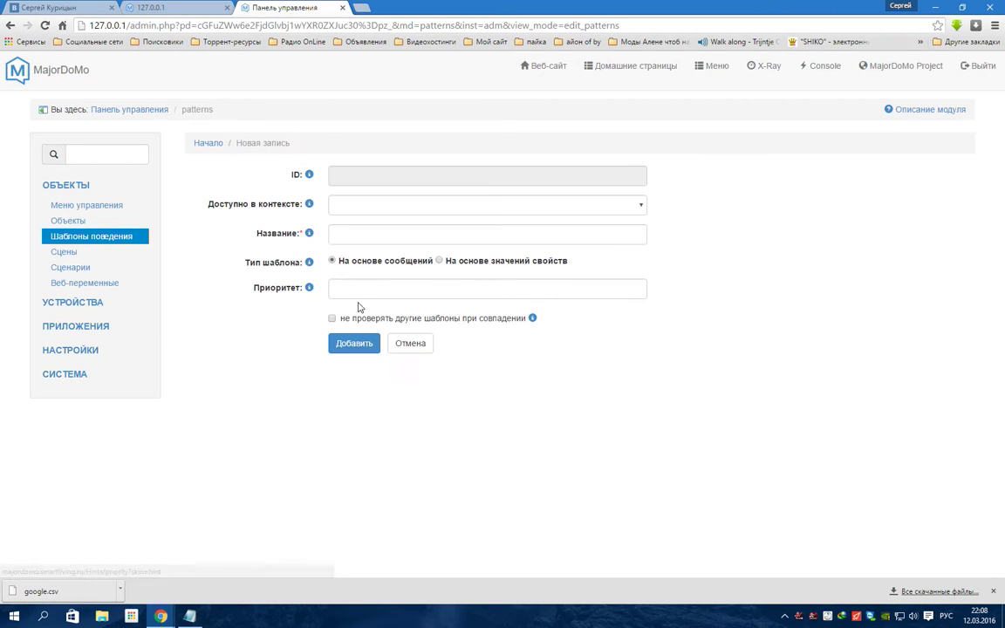
key(ctrl+shift+Tab)
key(ctrl+Tab)
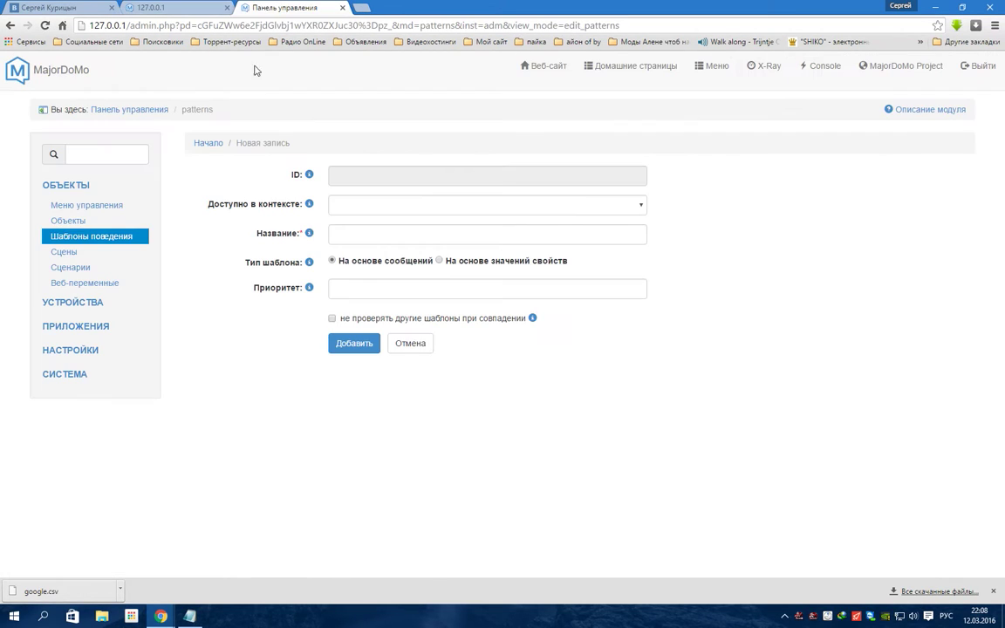
Copy the phrase (Н|н)ай(ди|ти) песню (.+) from the notes as the record's name and add the pattern.
click(188, 615)
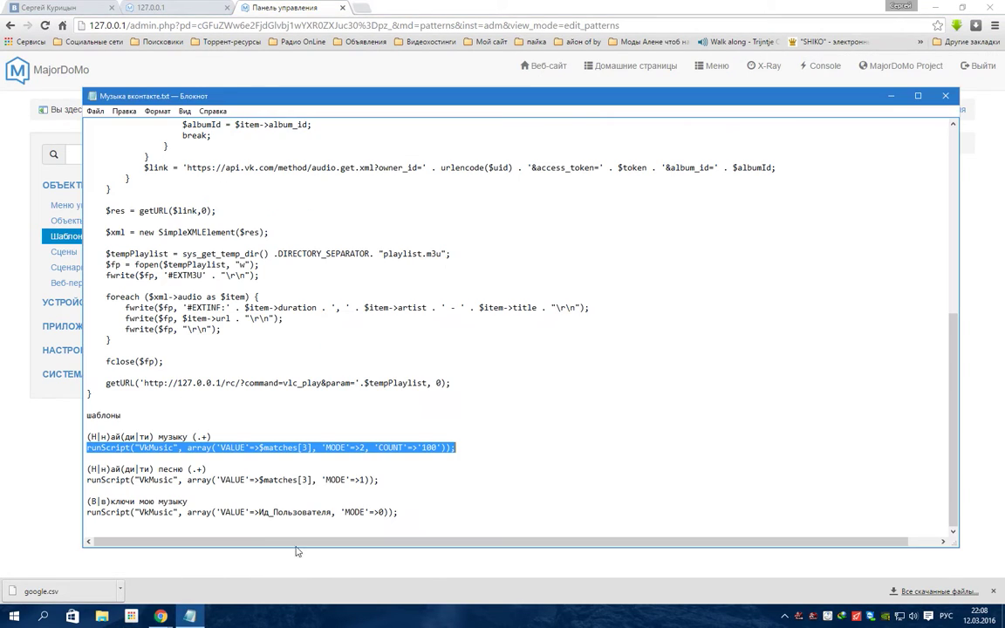
click(86, 471)
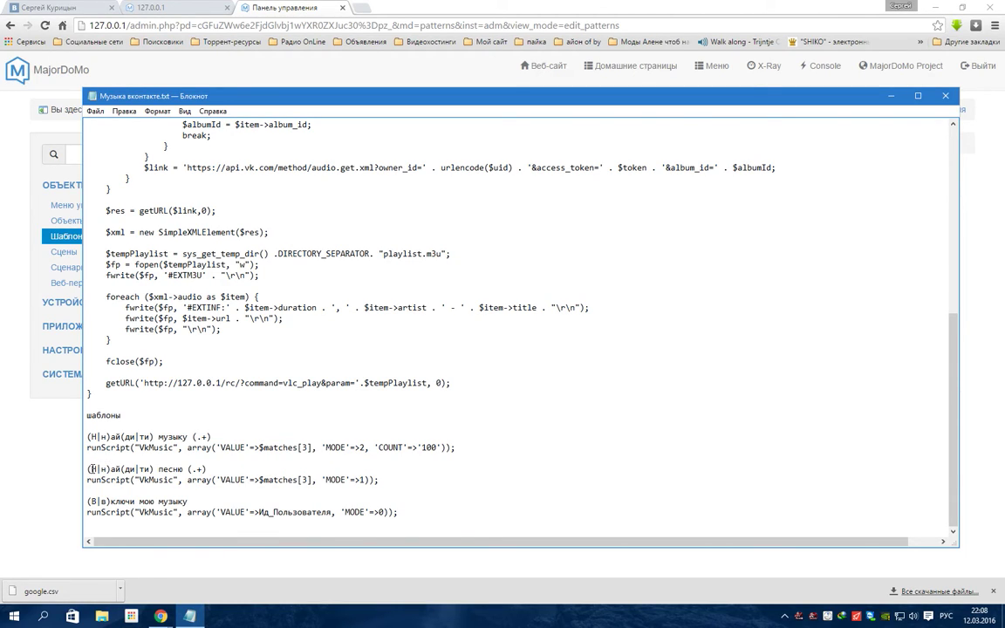
drag(86, 471, 206, 472)
right_click(204, 470)
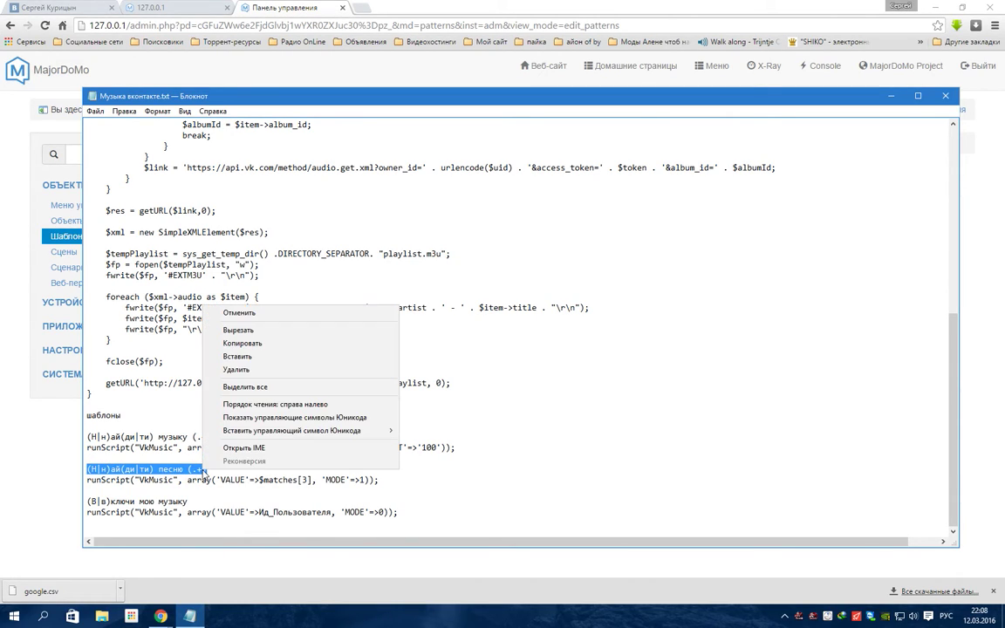
click(262, 344)
click(251, 7)
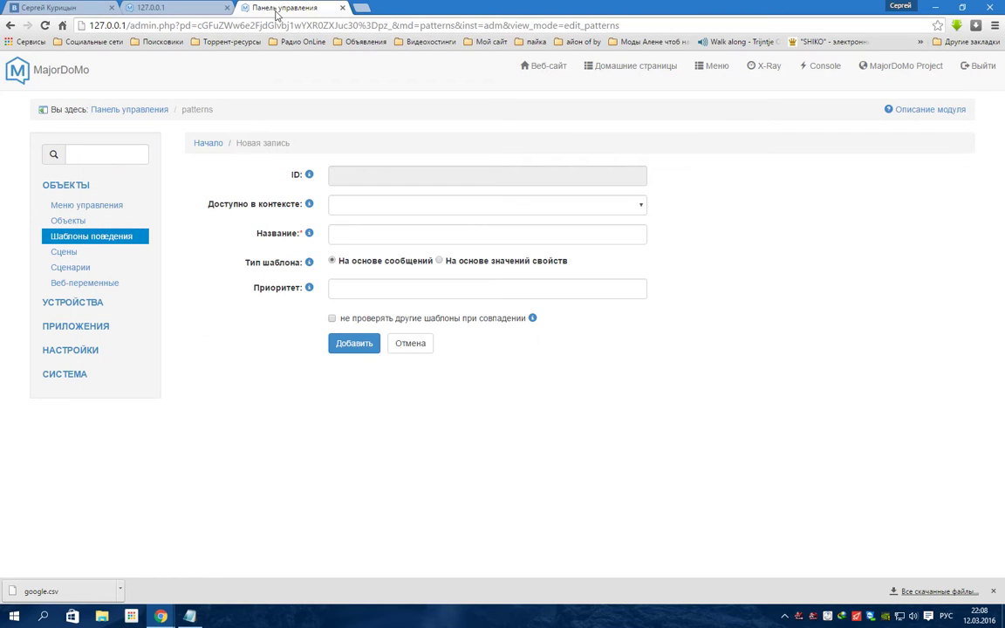
click(350, 233)
right_click(333, 234)
click(358, 305)
click(353, 344)
Copy the song template's runScript line with MODE 1 from the notes into the pattern's PHP code, and save the record.
click(189, 617)
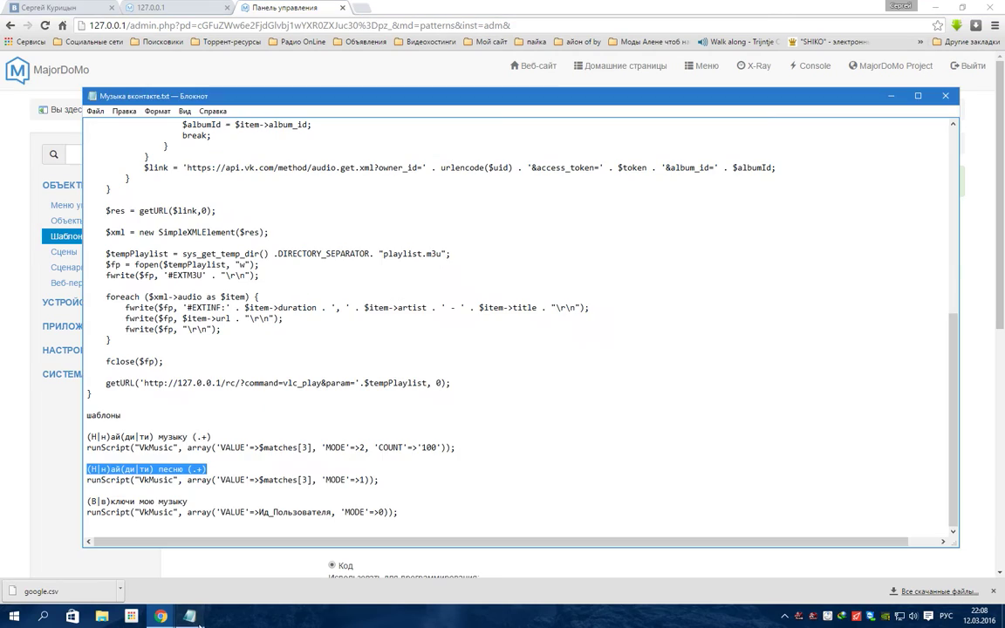
drag(84, 486, 361, 491)
click(379, 480)
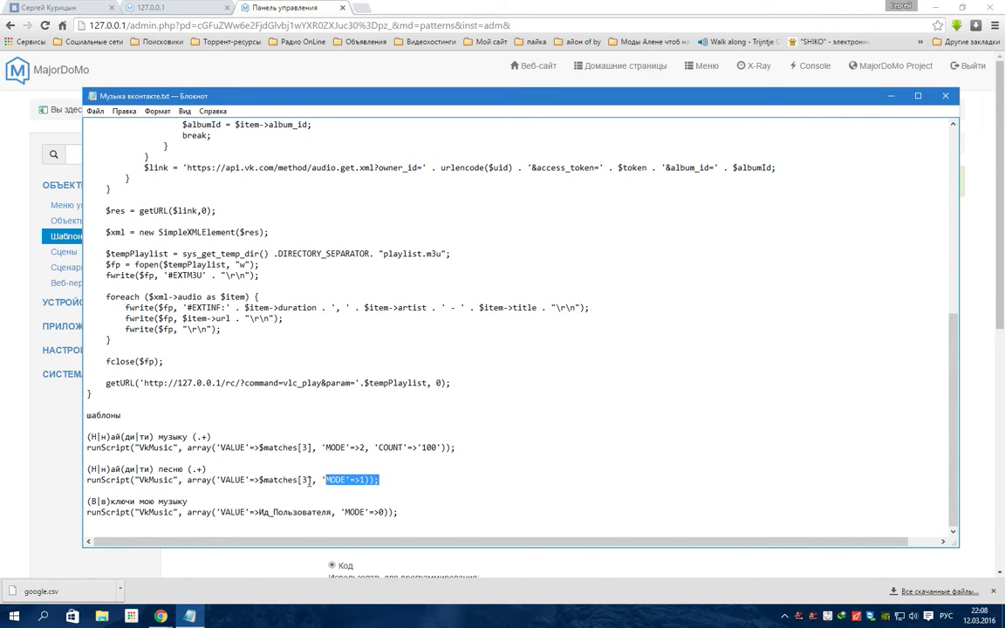
shift+click(85, 480)
right_click(83, 441)
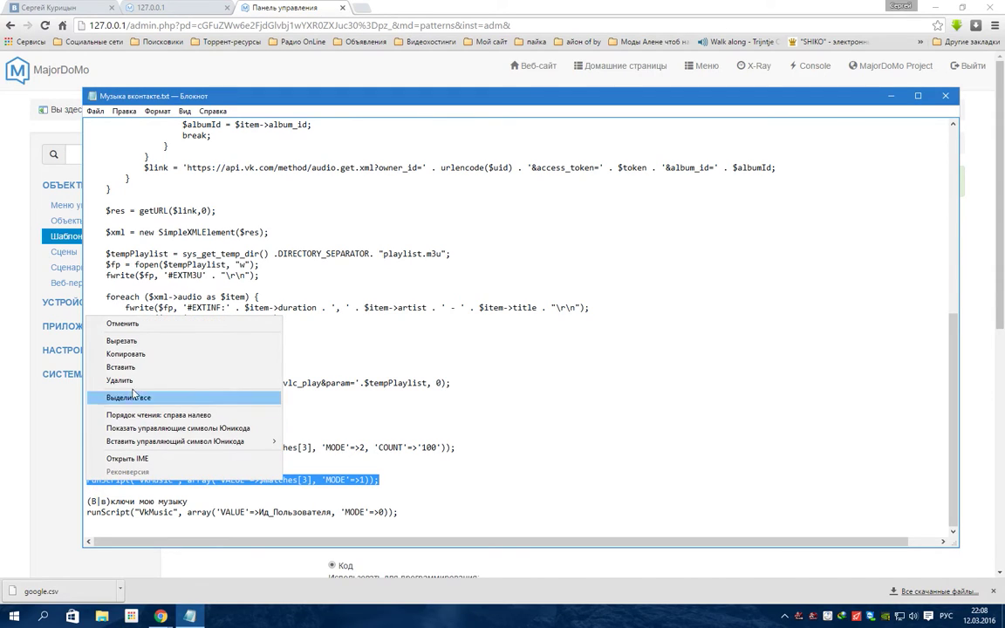
click(131, 332)
click(293, 13)
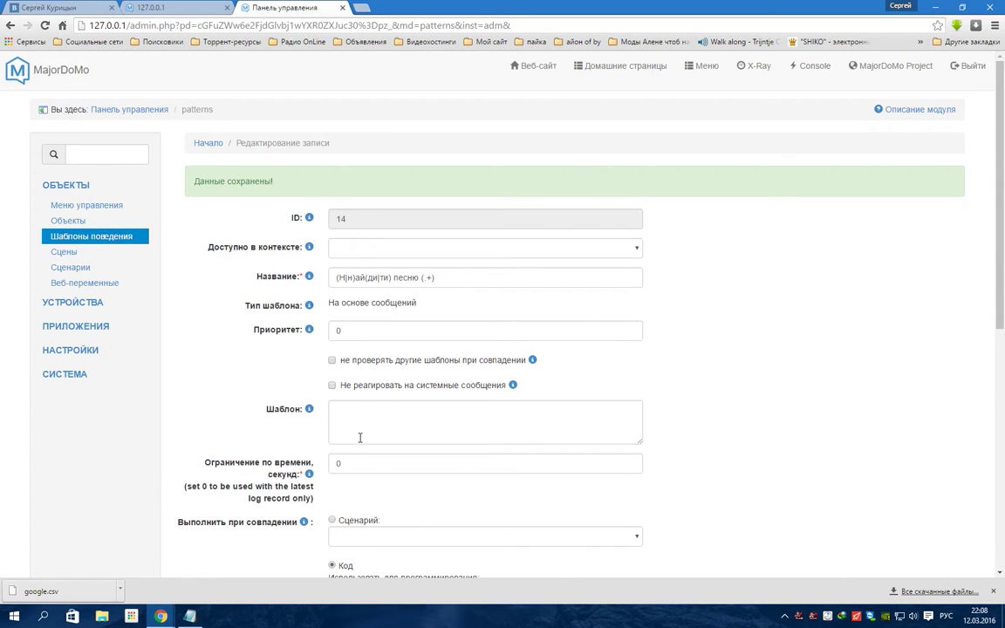
scroll(382, 471, down, 2)
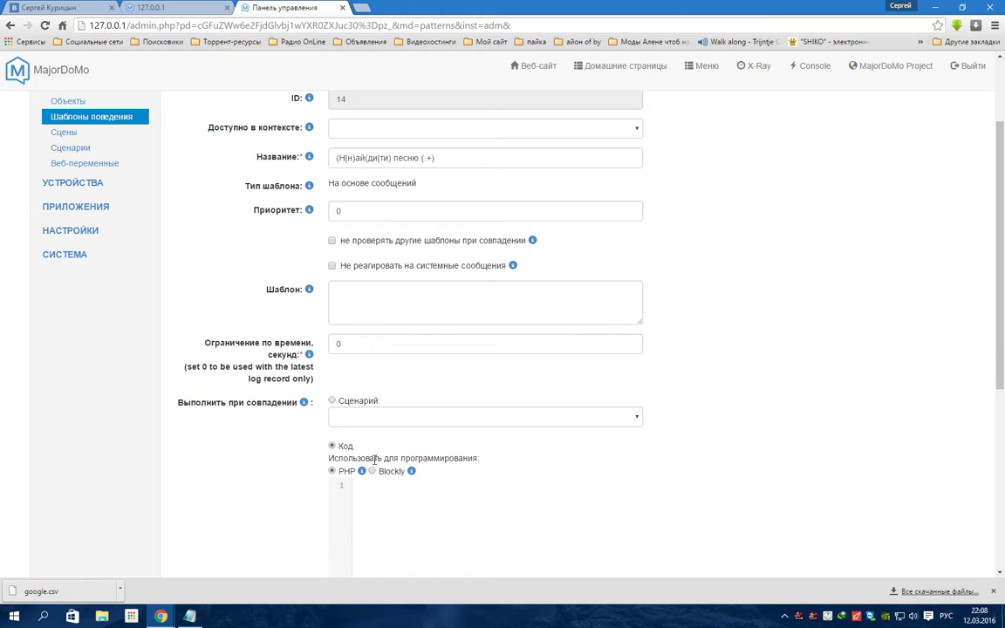
scroll(358, 411, down, 2)
right_click(394, 382)
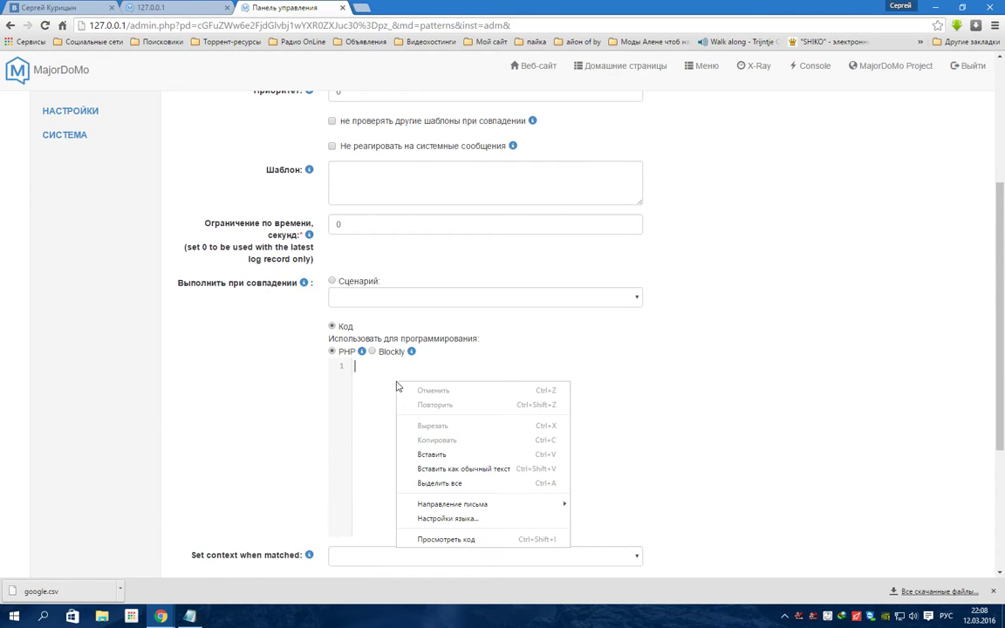
click(427, 449)
key(ctrl+s)
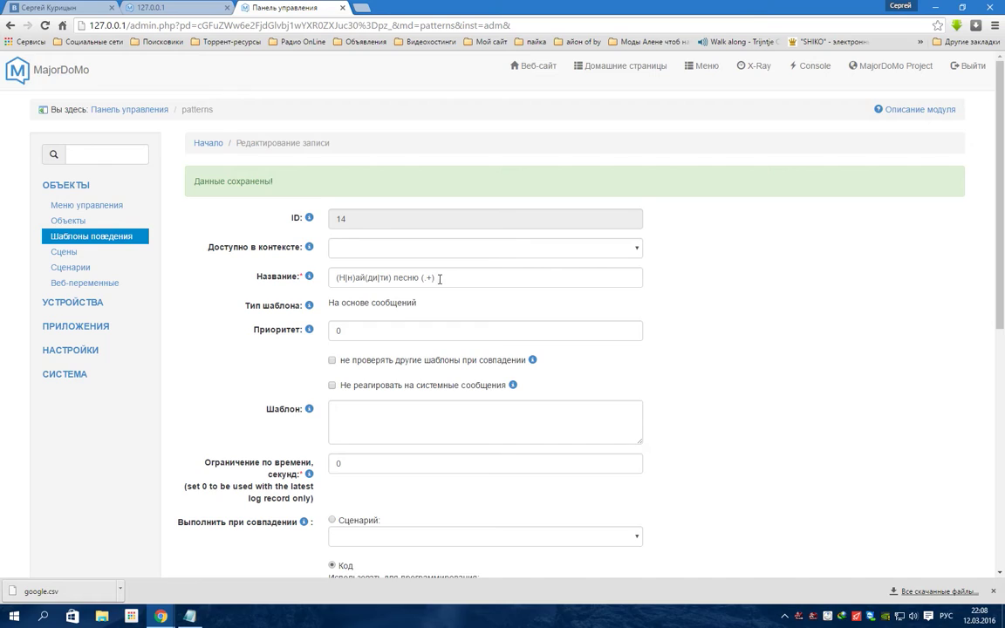
Save the song search pattern again and return to the list of behaviour patterns.
click(337, 410)
click(456, 278)
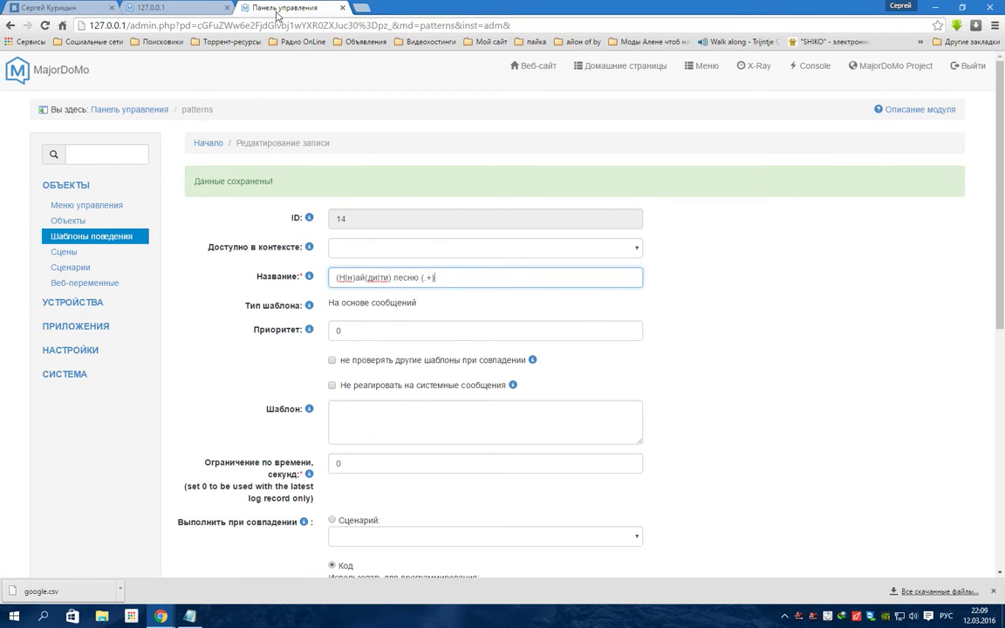
scroll(332, 474, down, 5)
click(339, 465)
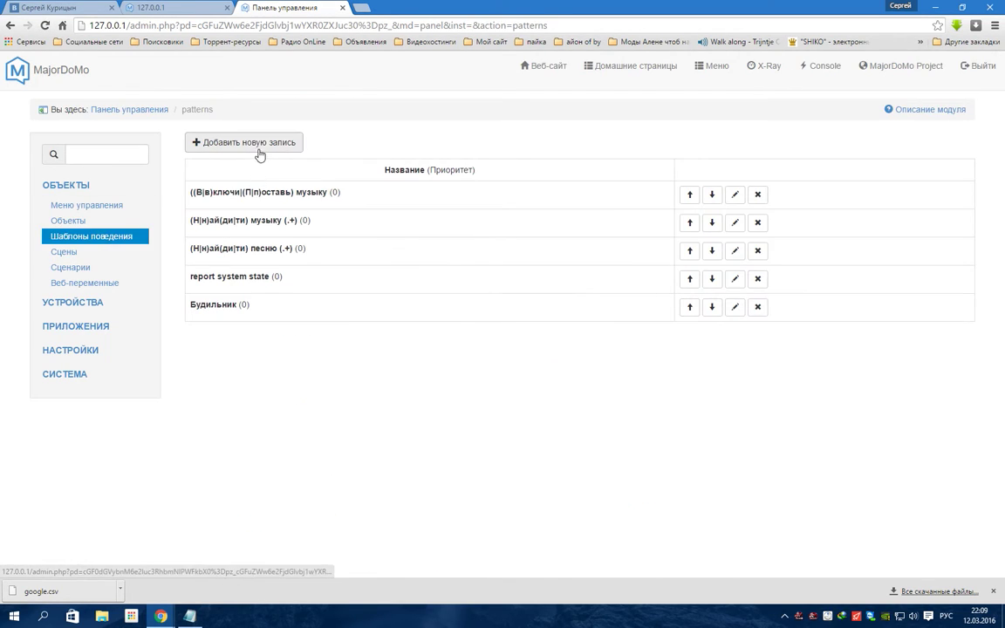
Add a new pattern, using the notes' line runScript("VkMusic", array('VALUE'=>Ид_Пользователя, 'MODE'=>0)); as its name.
click(259, 149)
click(189, 617)
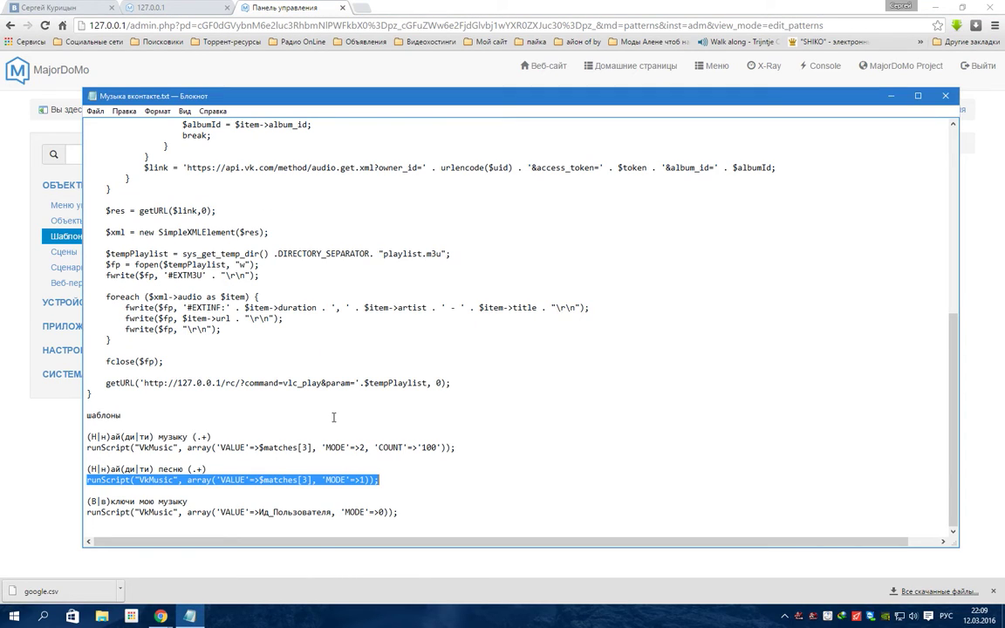
drag(88, 515, 227, 521)
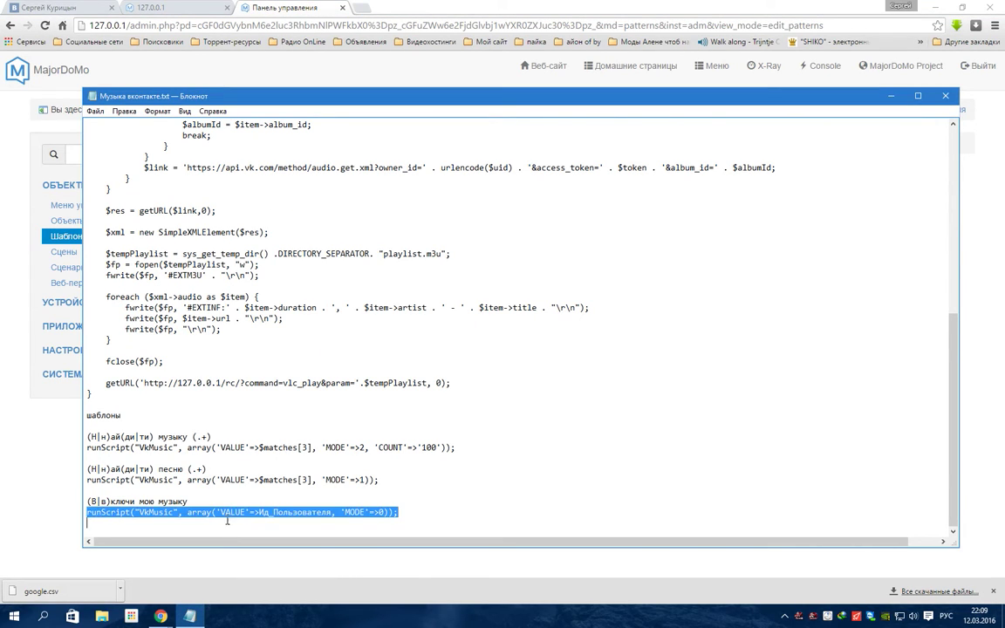
right_click(395, 514)
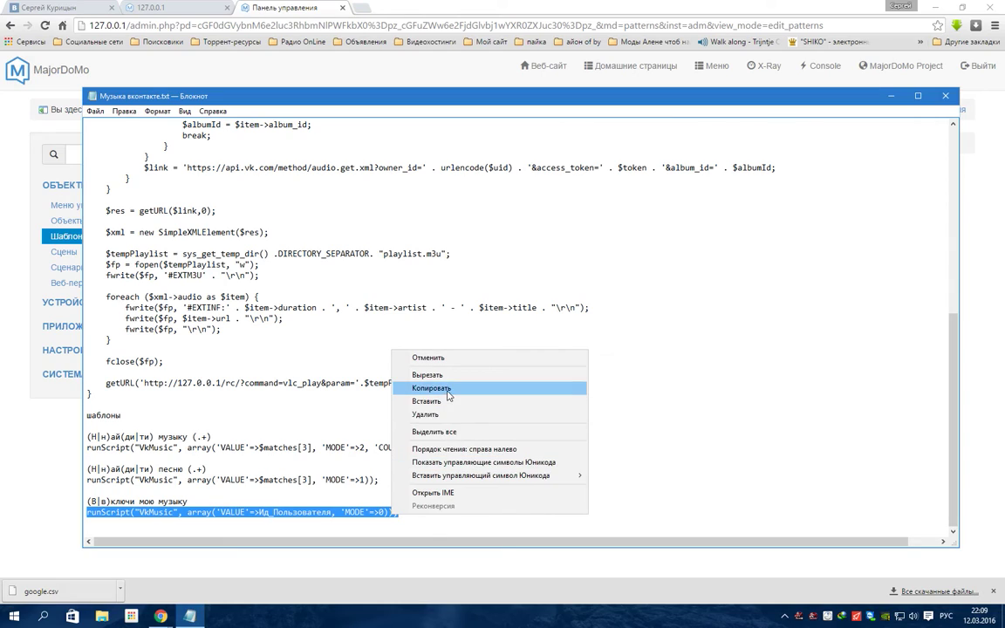
click(418, 371)
click(307, 7)
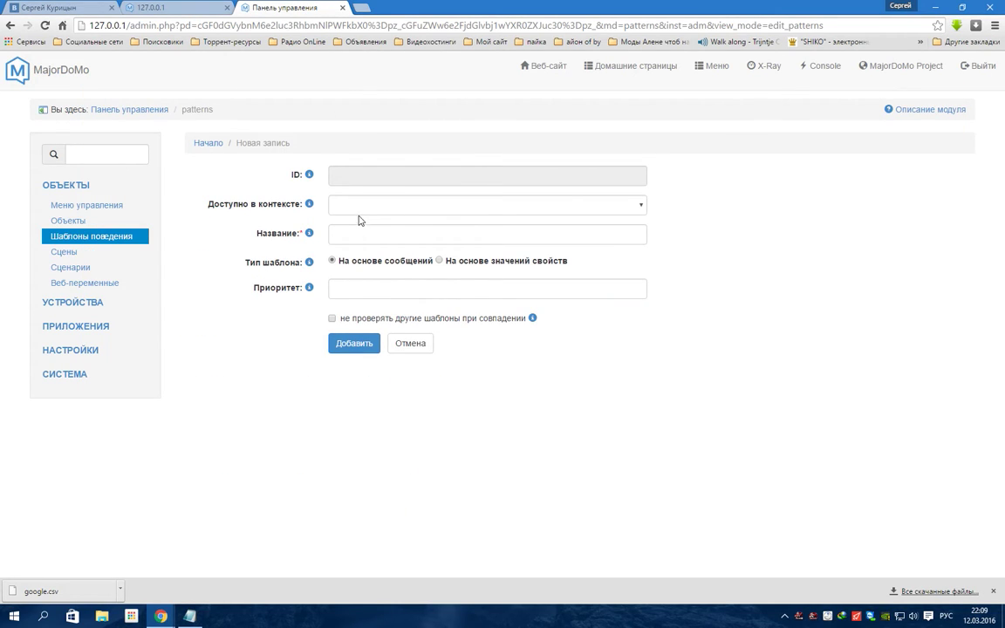
click(348, 234)
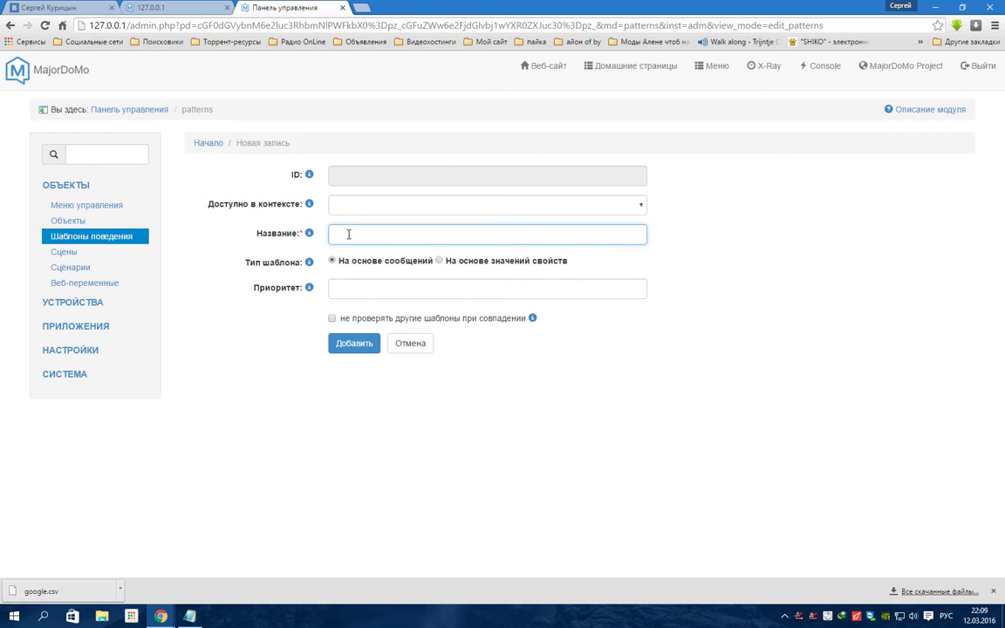
right_click(348, 234)
click(351, 275)
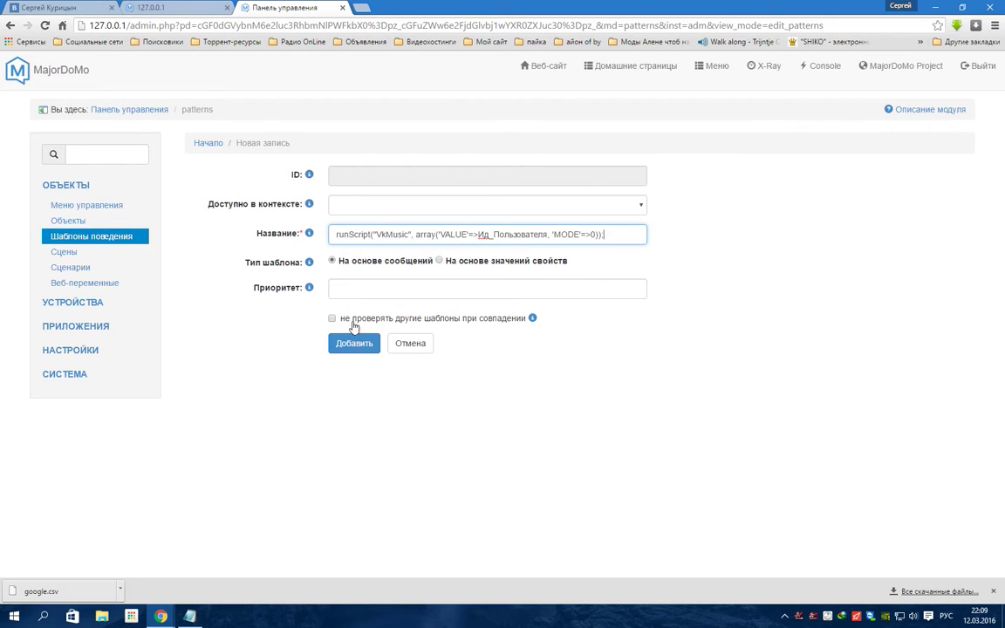
click(355, 343)
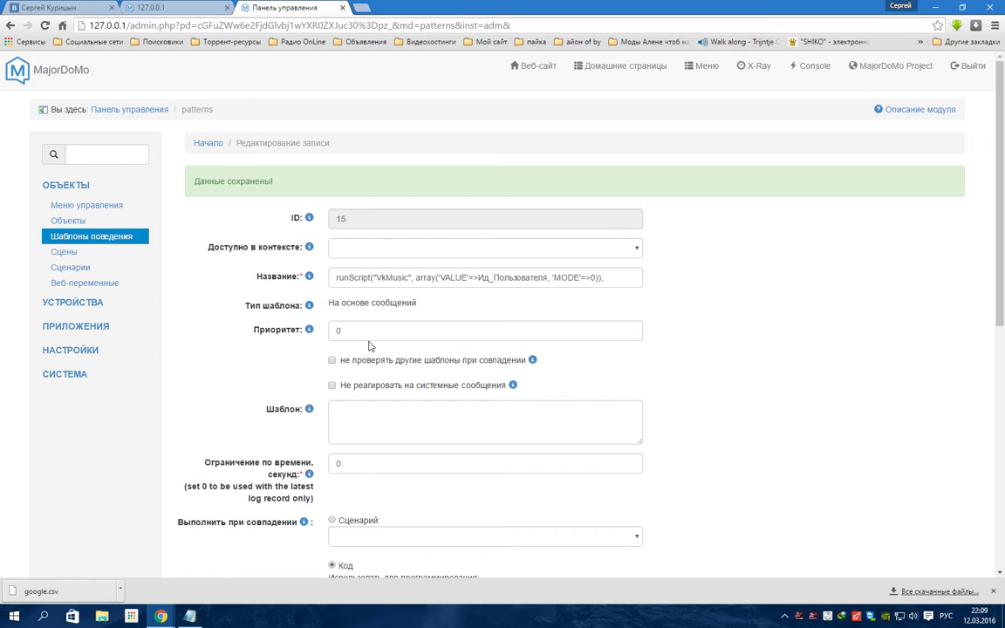
Replace the pattern's name with the phrase (В|в)ключи мою музыку copied from the notes.
click(189, 616)
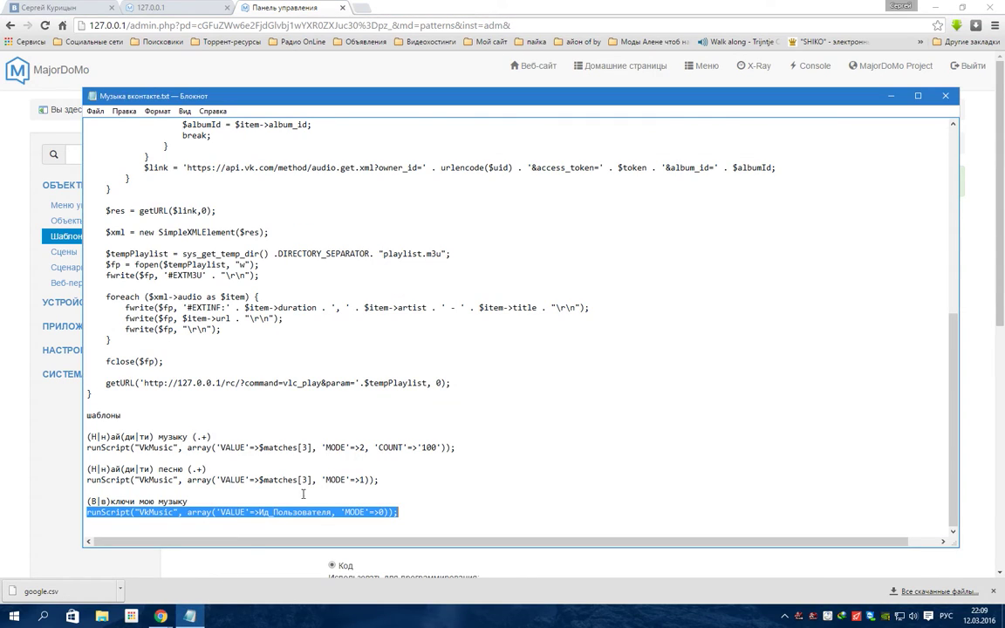
drag(87, 502, 185, 503)
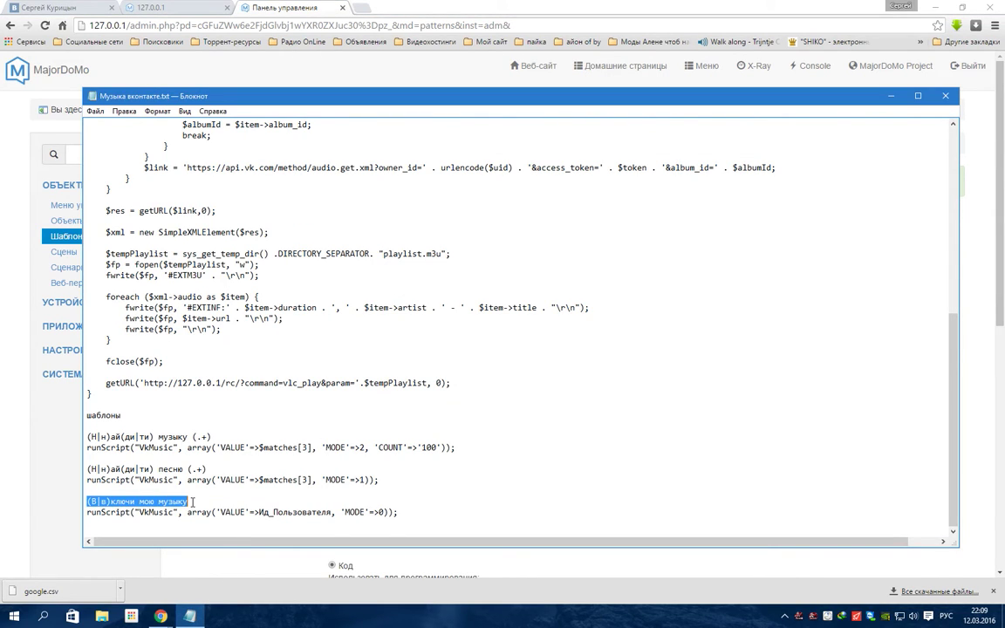
right_click(183, 502)
click(225, 375)
key(alt+Tab)
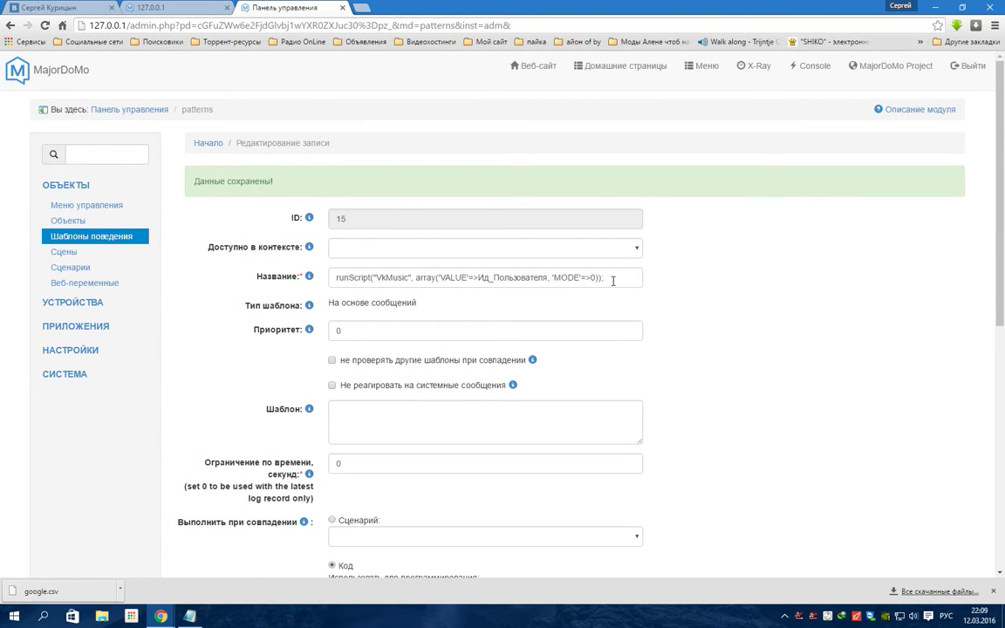
drag(614, 280, 320, 274)
right_click(410, 278)
click(436, 311)
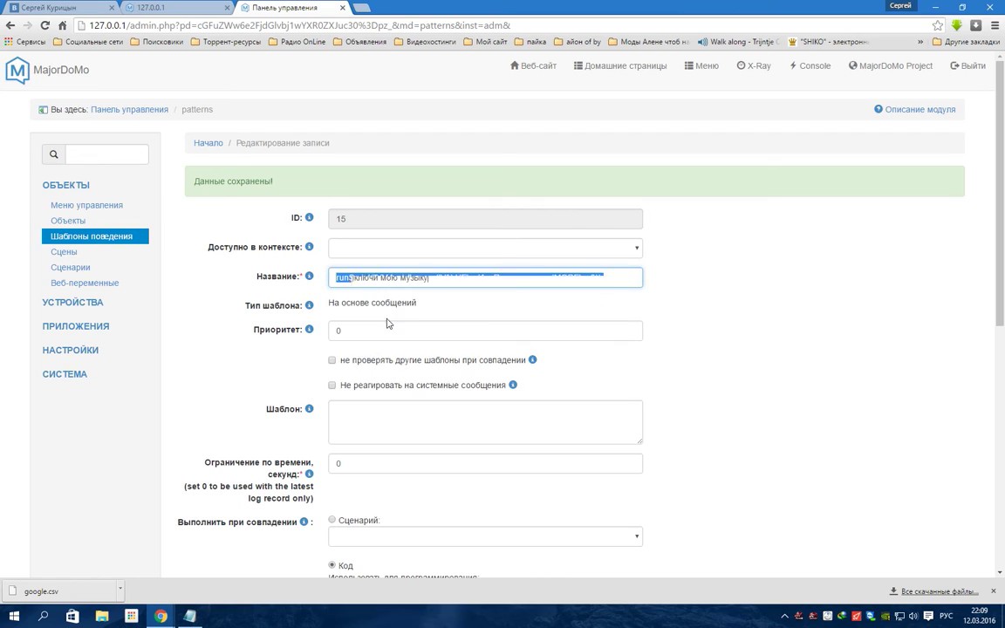
Copy the line runScript("VkMusic", array('VALUE'=>Ид_Пользователя, 'MODE'=>0)); from the notes into the pattern's PHP code.
scroll(356, 377, down, 2)
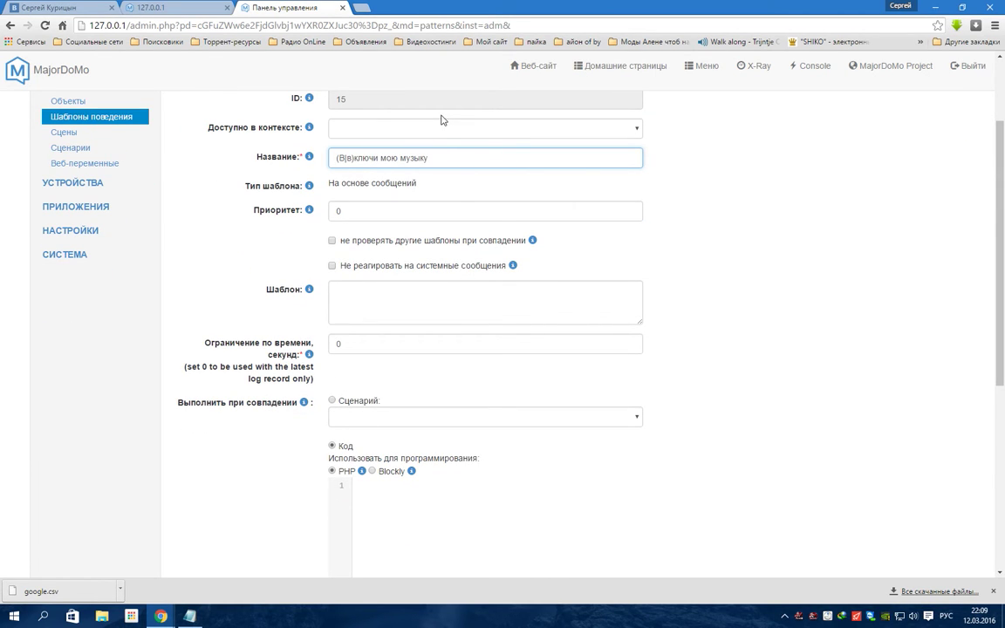
click(413, 303)
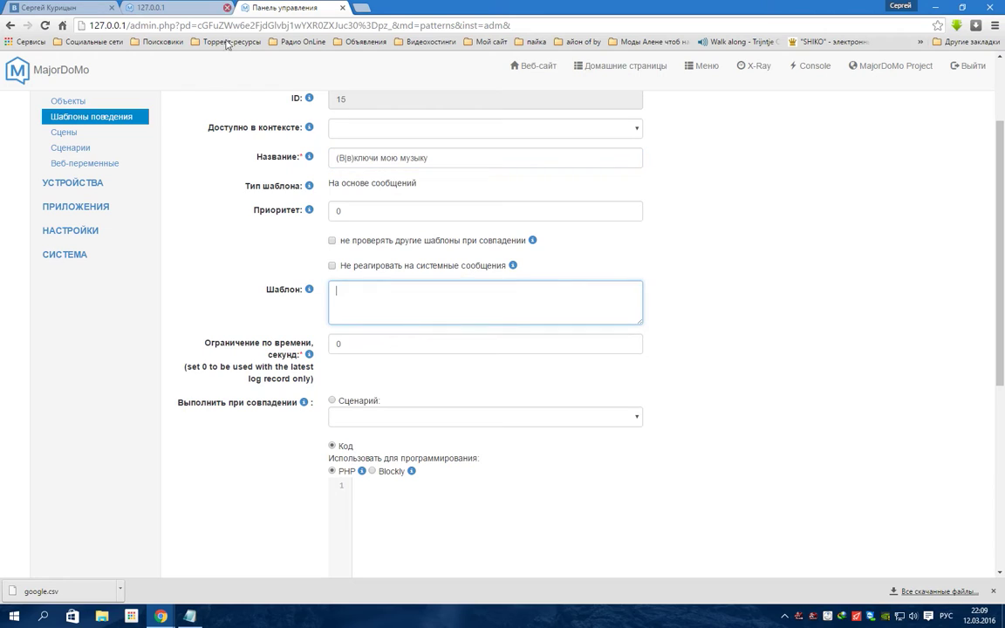
click(189, 615)
drag(87, 512, 397, 514)
right_click(397, 515)
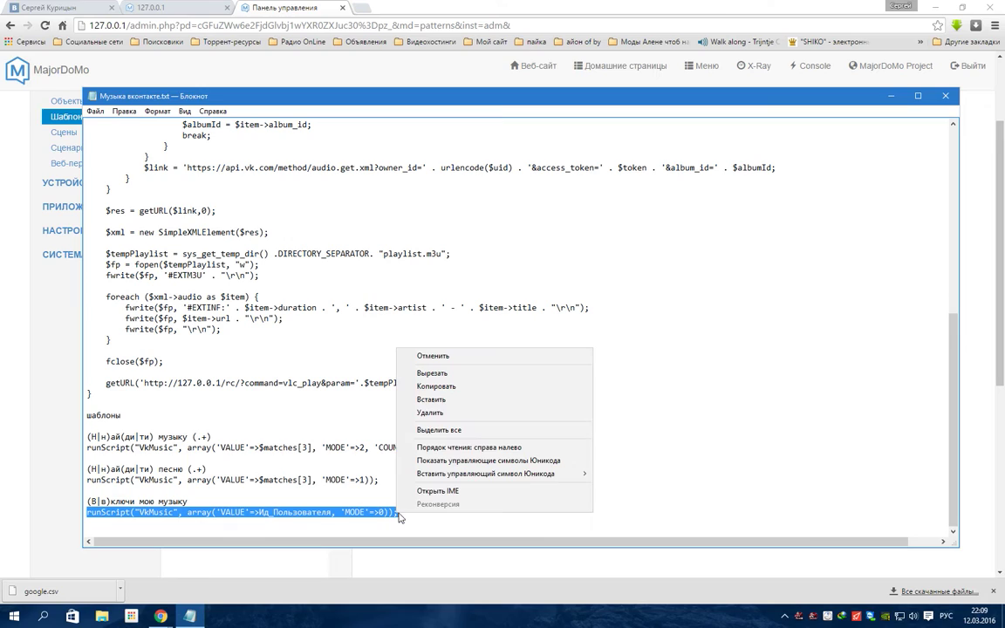
click(436, 385)
key(alt+Tab)
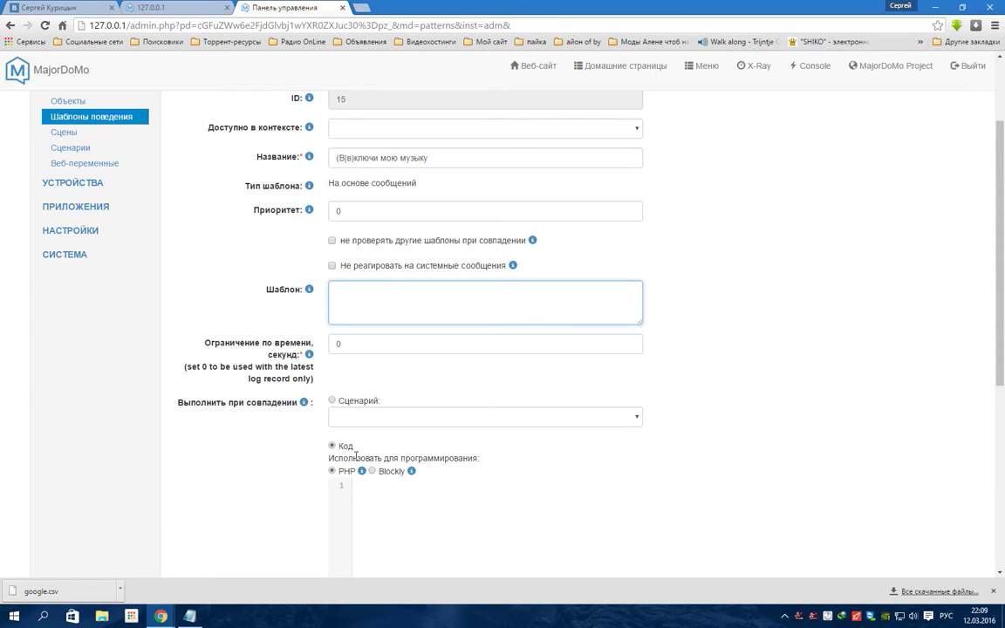
click(362, 487)
right_click(366, 489)
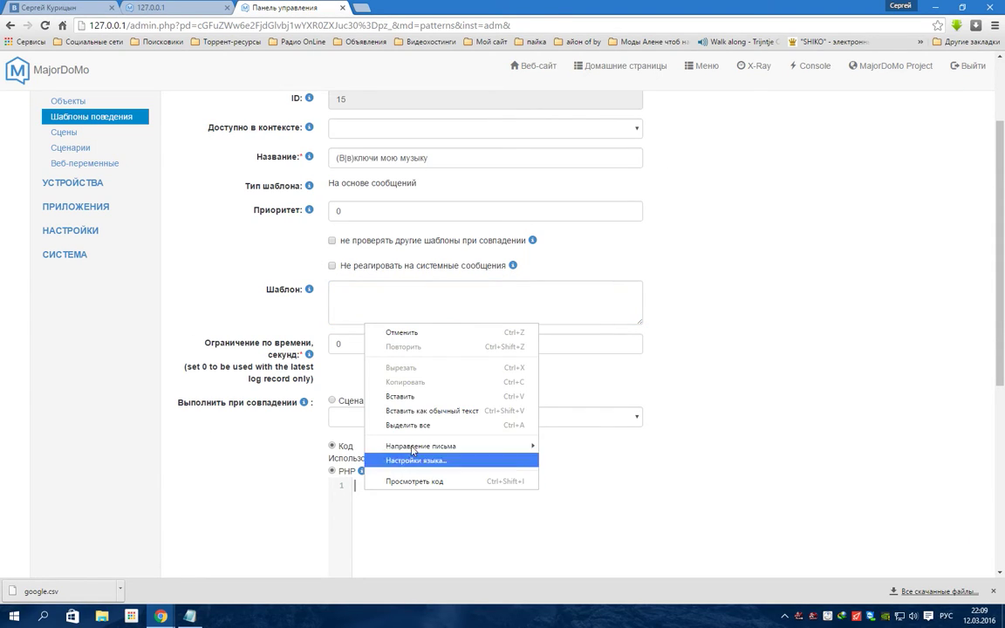
click(402, 397)
Replace the Ид_Пользователя placeholder in the code with the user ID copied from the VKontakte profile address.
drag(505, 487, 574, 487)
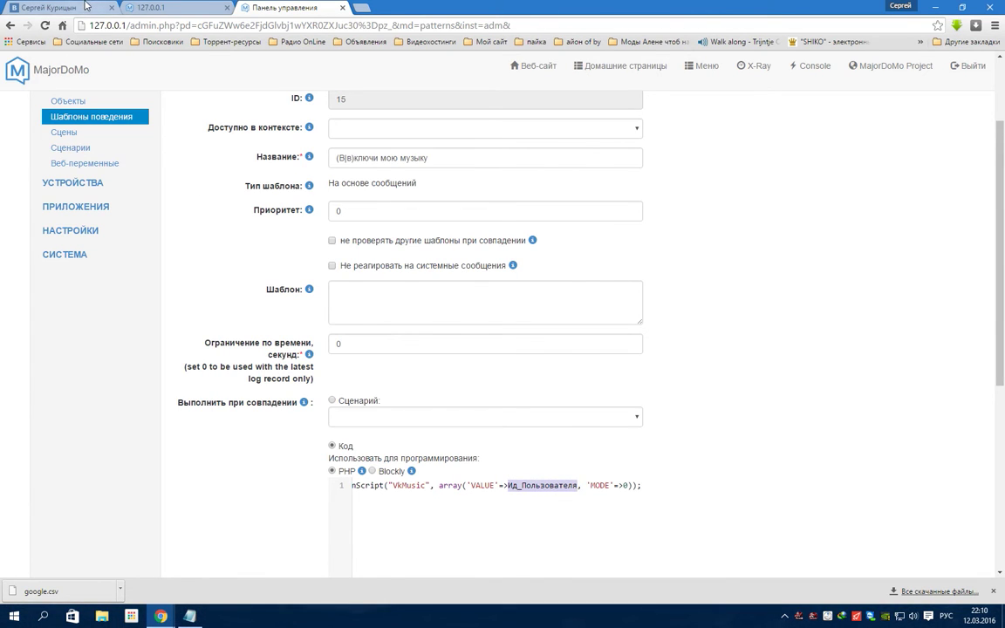
click(85, 12)
drag(131, 26, 172, 25)
right_click(151, 27)
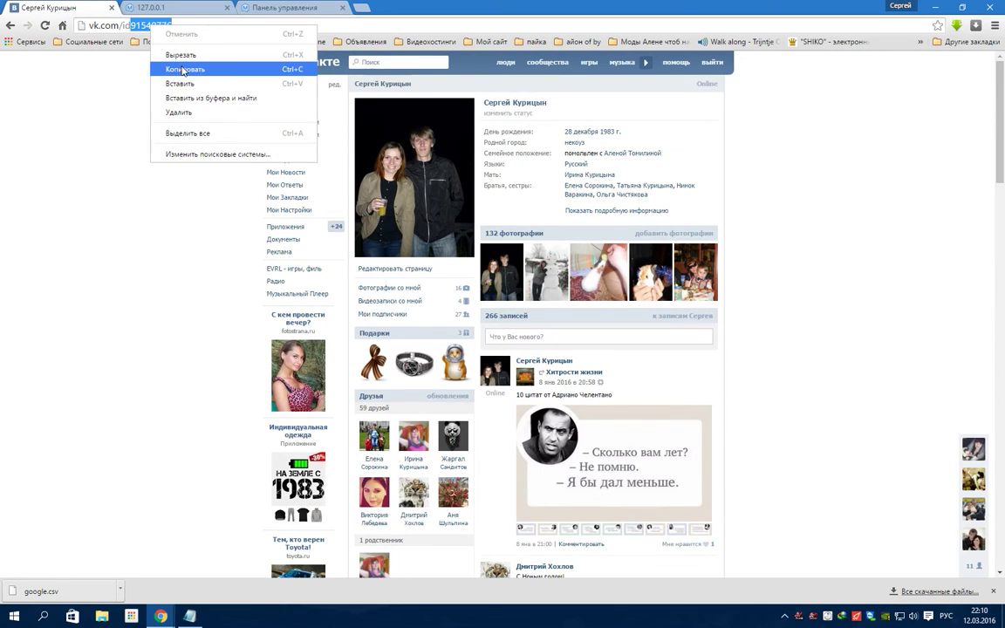
click(166, 63)
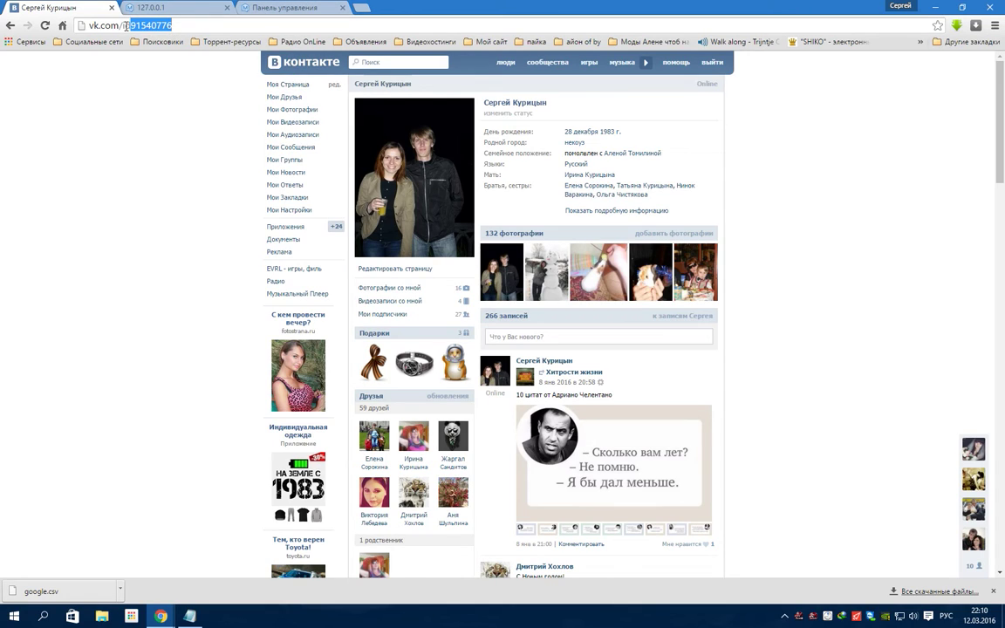
click(251, 11)
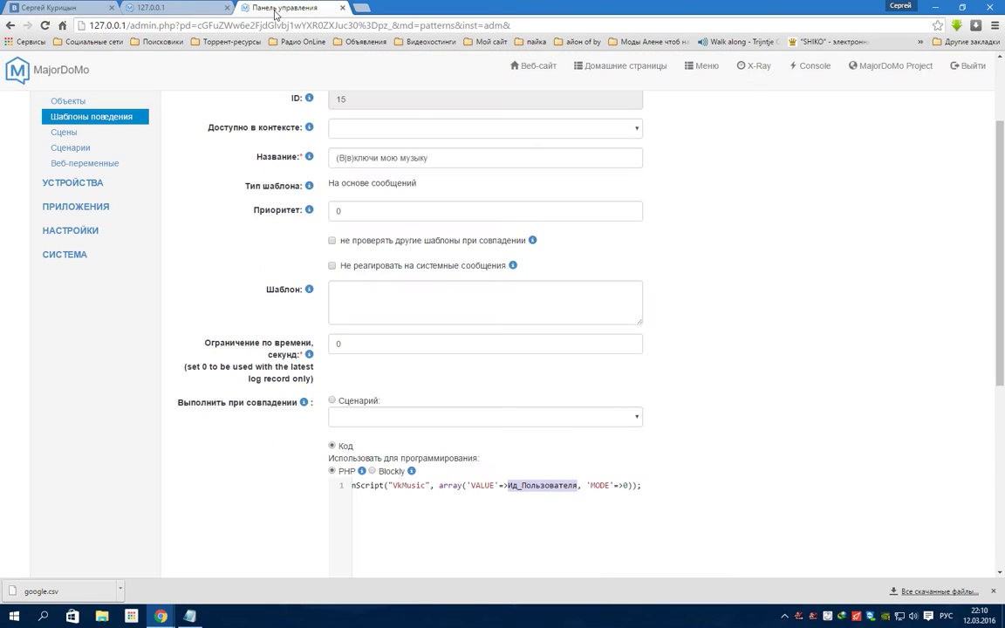
right_click(513, 487)
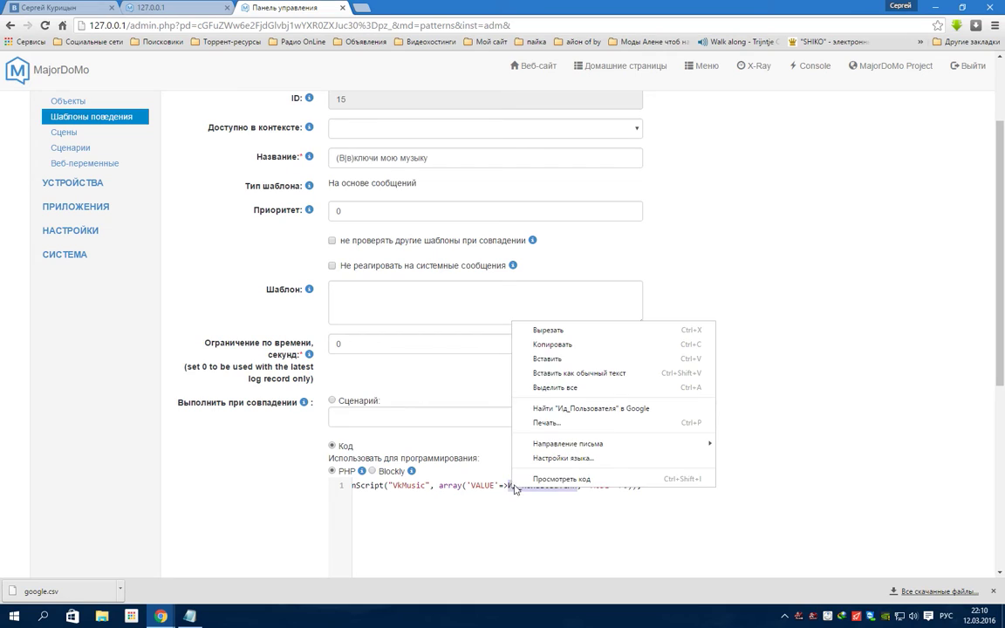
click(524, 354)
Save the (В|в)ключи мою музыку pattern and return to the list of behaviour patterns.
scroll(513, 514, down, 4)
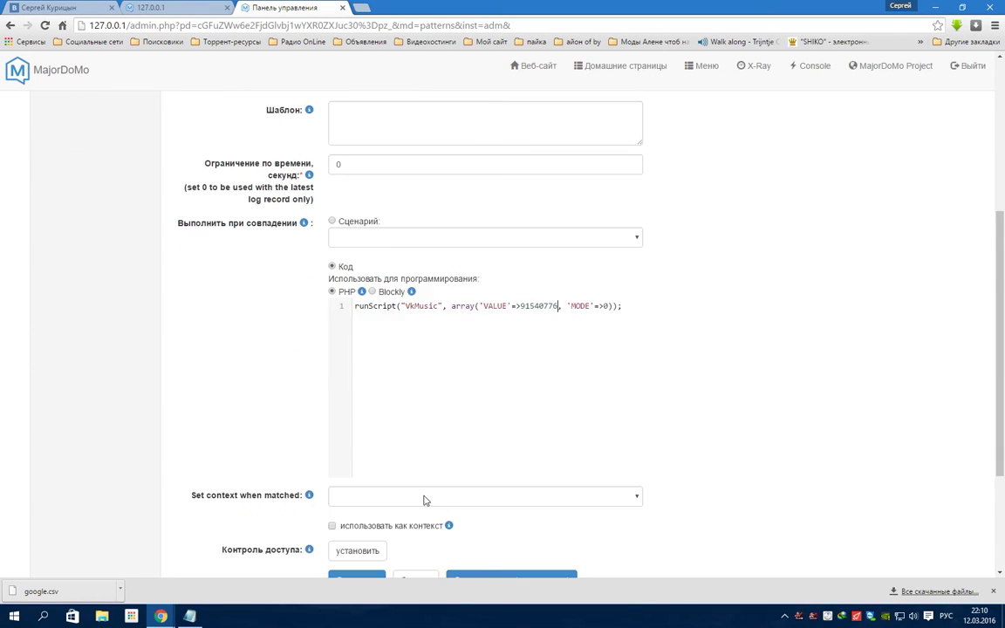
click(364, 407)
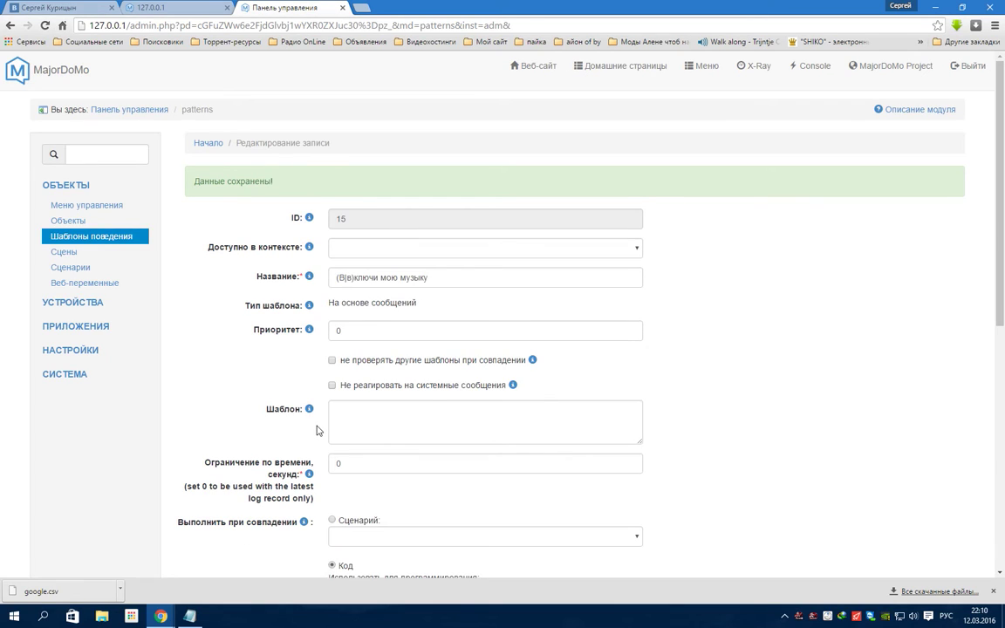
click(96, 236)
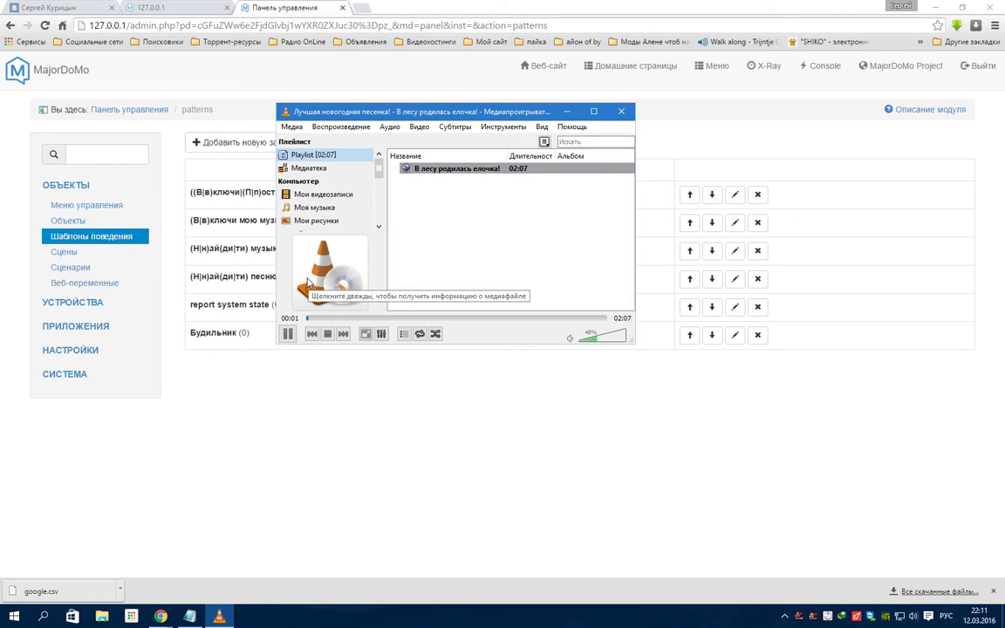
Stop the song playing in VLC and close the player.
mouse_move(459, 176)
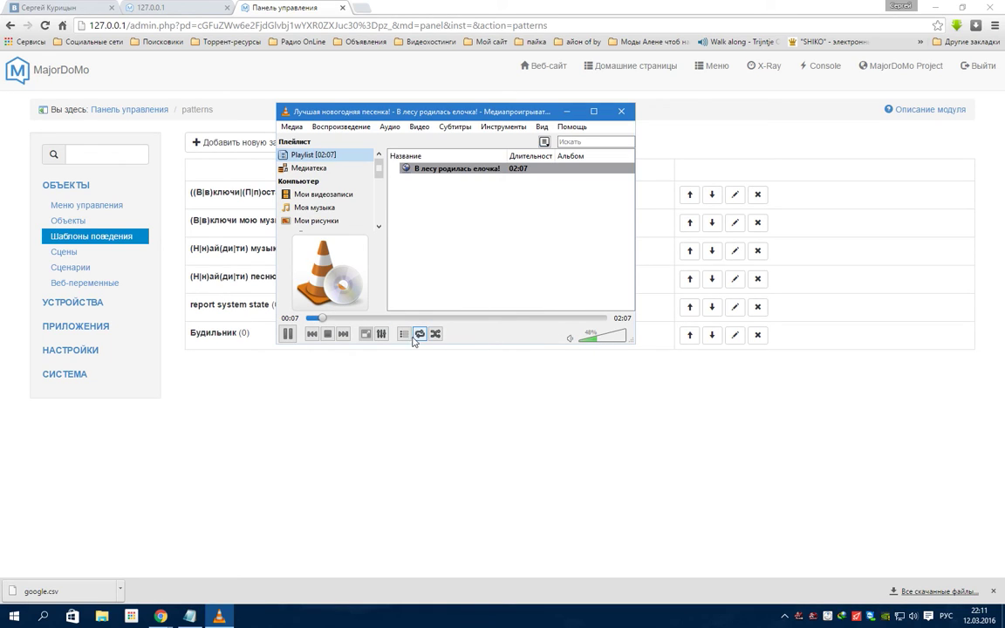
click(328, 334)
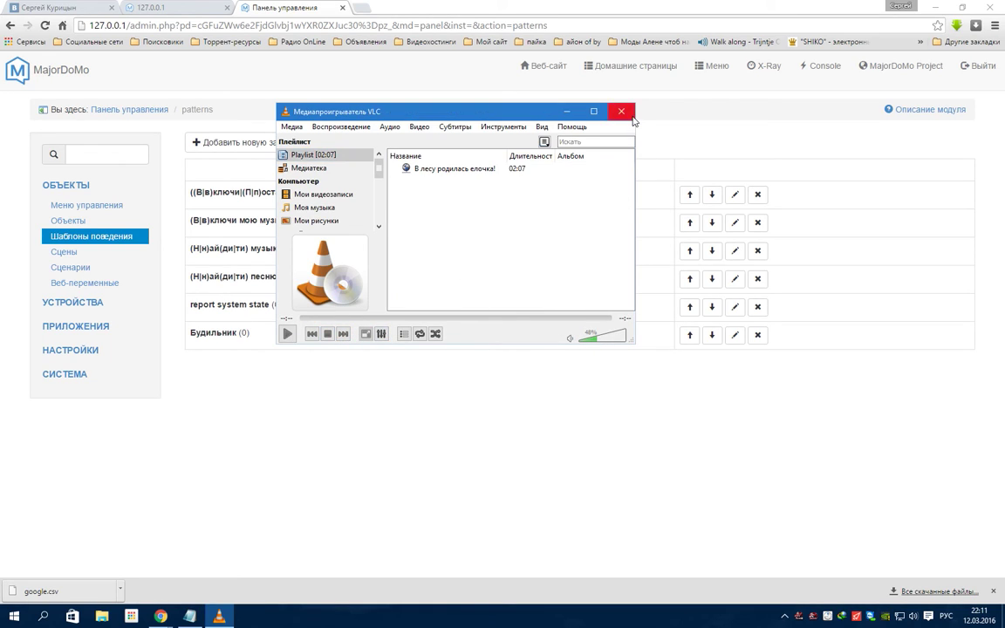
key(ctrl+q)
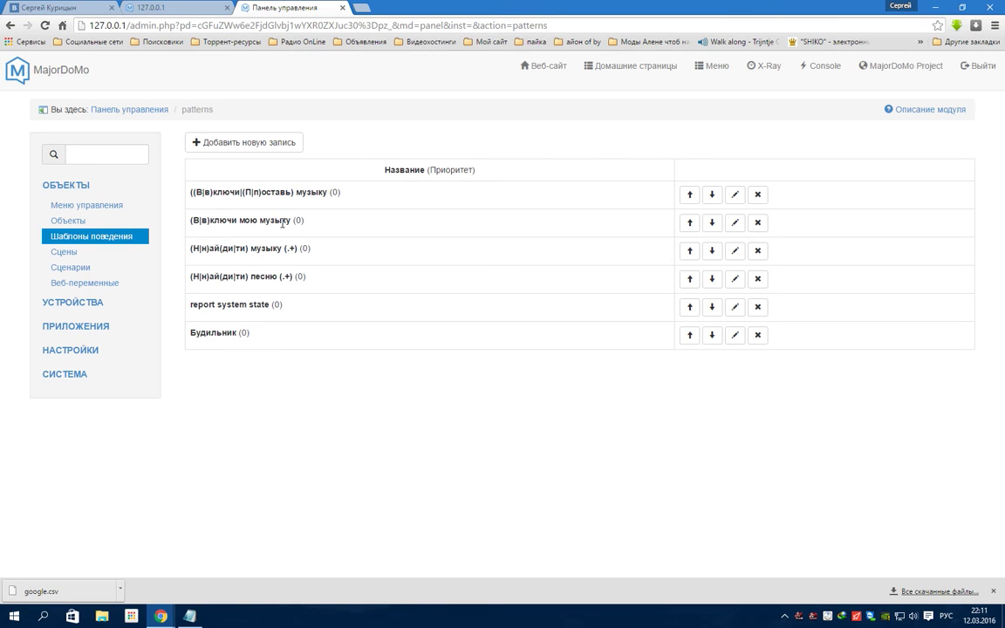
Review the user ID in the code of the (В|в)ключи мою музыку pattern and return to the pattern list.
click(736, 222)
scroll(410, 354, down, 3)
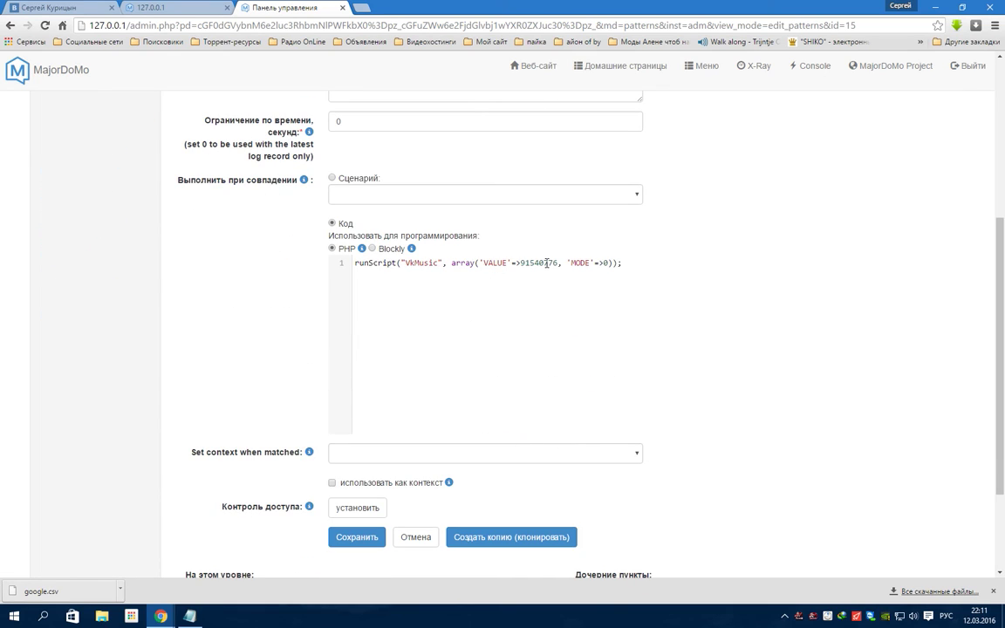
scroll(553, 287, up, 3)
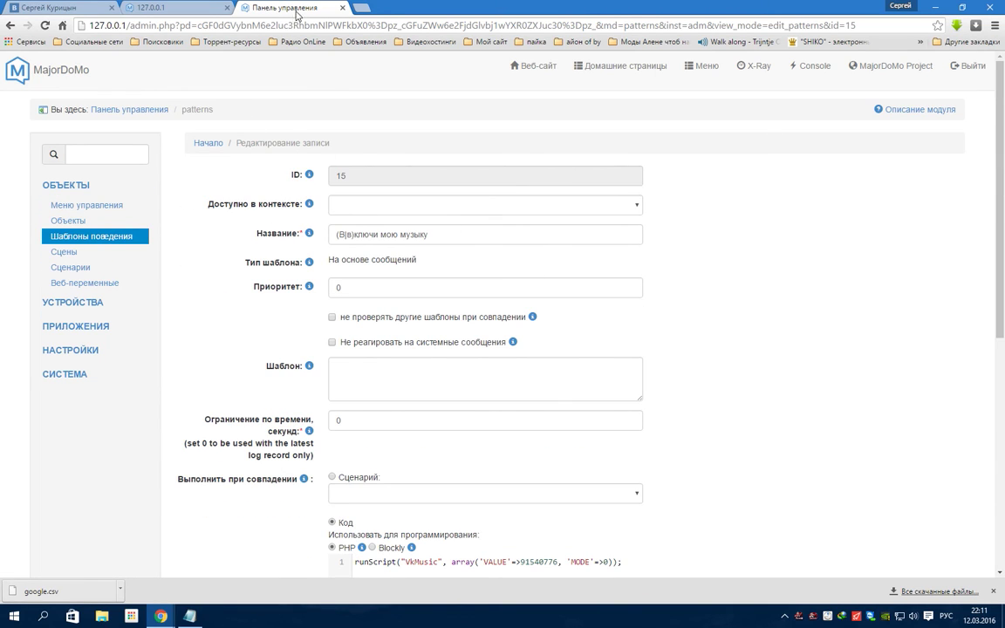
click(10, 26)
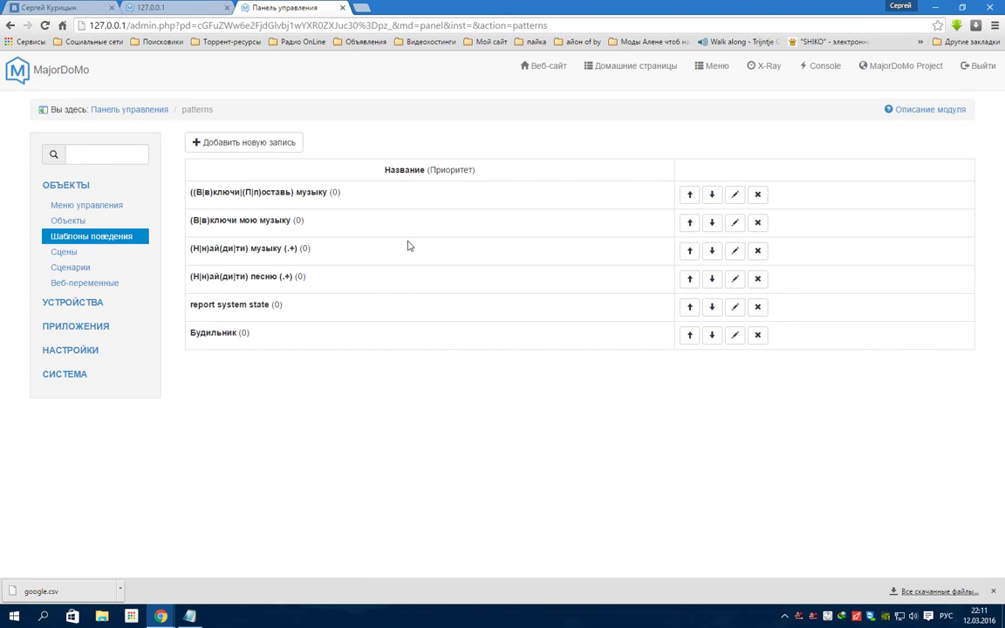
Open the (Н|н)ай(ди|ти) музыку (.+) pattern and review its name and the MODE and COUNT parameters in its runScript code.
click(734, 251)
scroll(404, 356, down, 2)
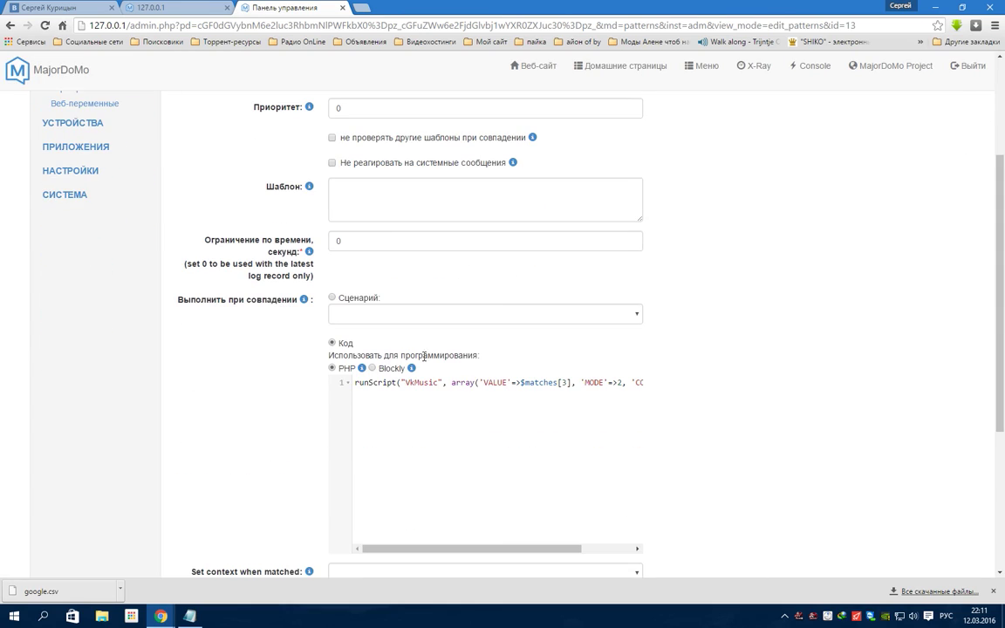
drag(535, 548, 587, 553)
double_click(618, 382)
drag(533, 553, 480, 552)
scroll(773, 409, up, 3)
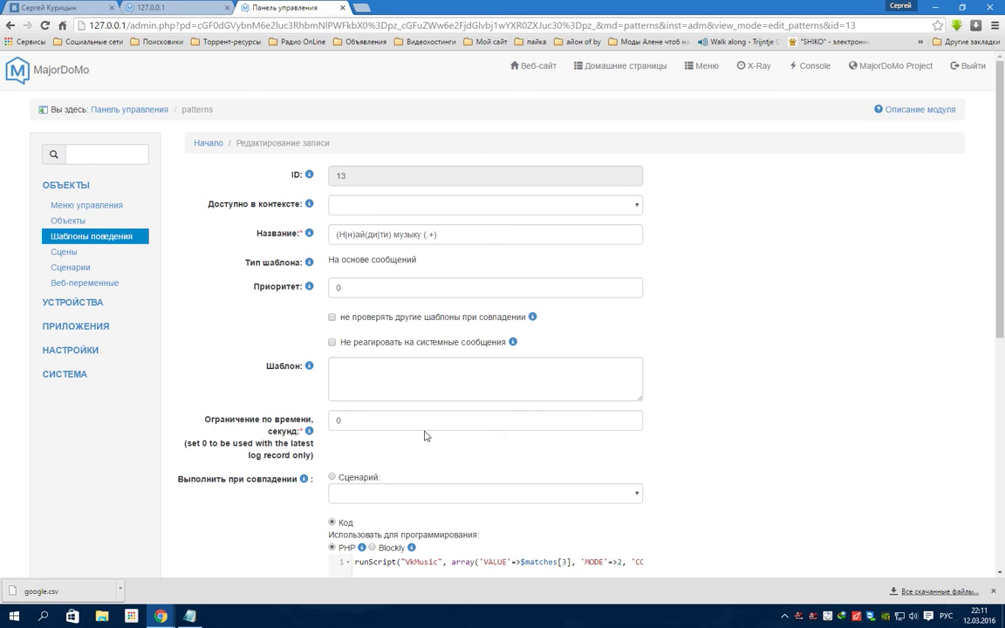
scroll(384, 463, down, 7)
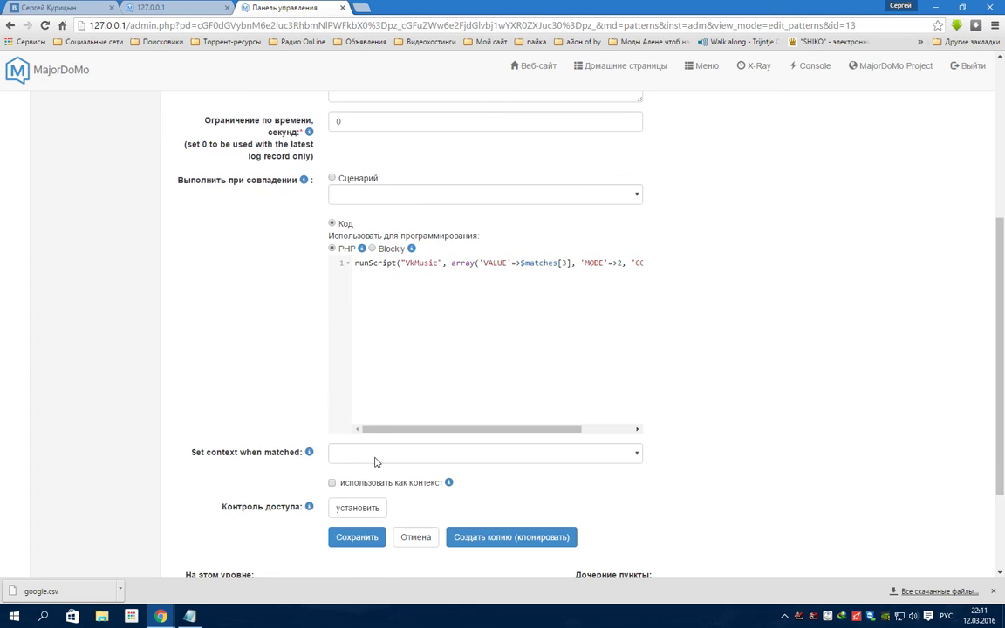
click(349, 481)
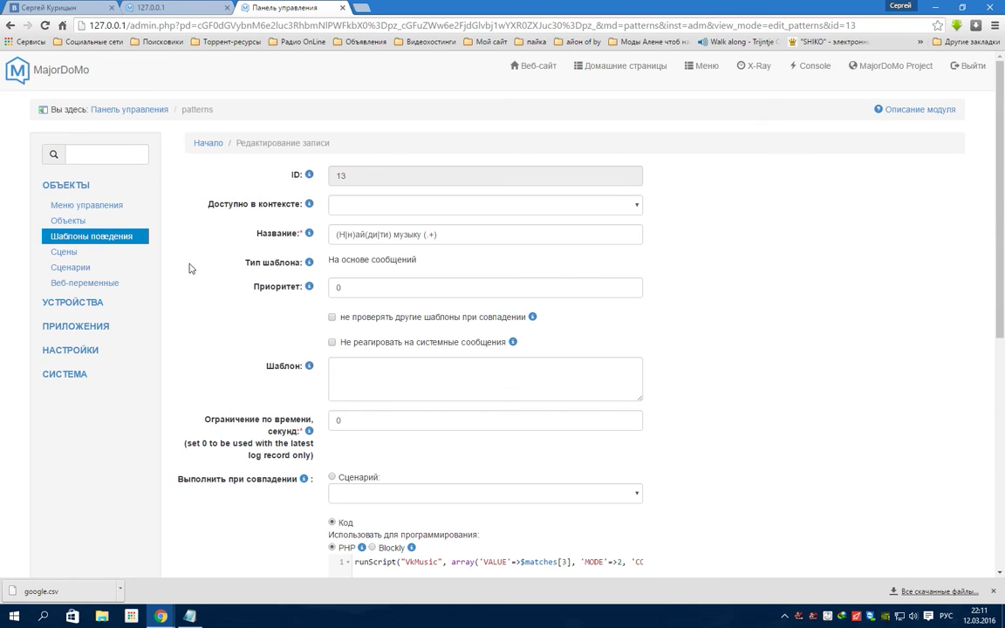